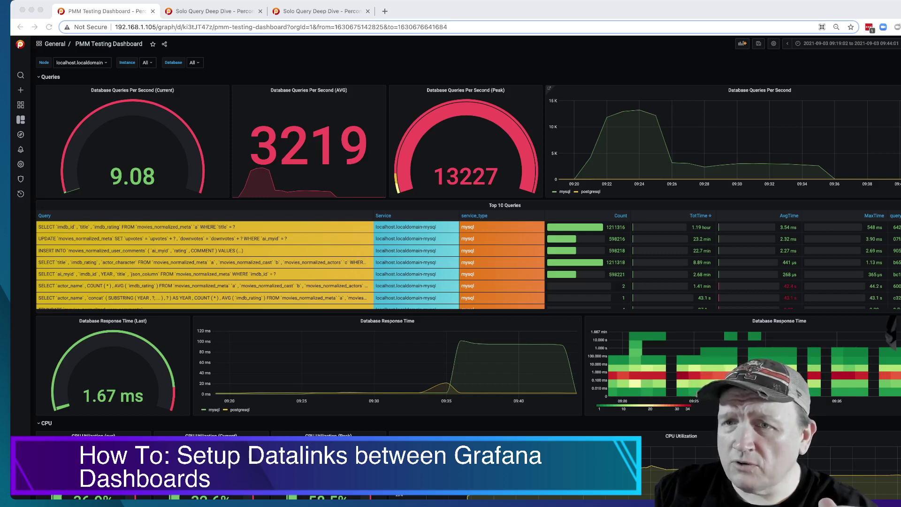
Follow the data link of the title, imdb_rating, actor_character query to view the Solo Query Deep Dive dashboard, and return to PMM Testing Dashboard
key("super+Tab")
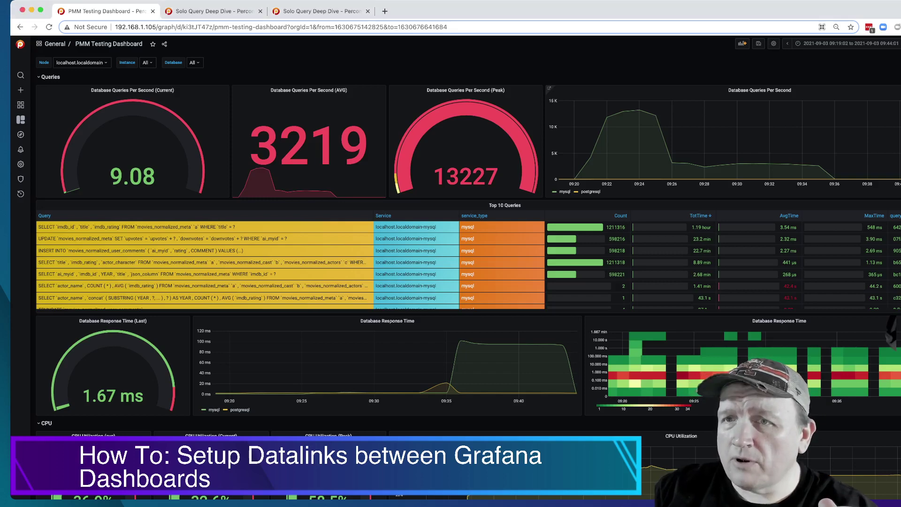
left_click(201, 262)
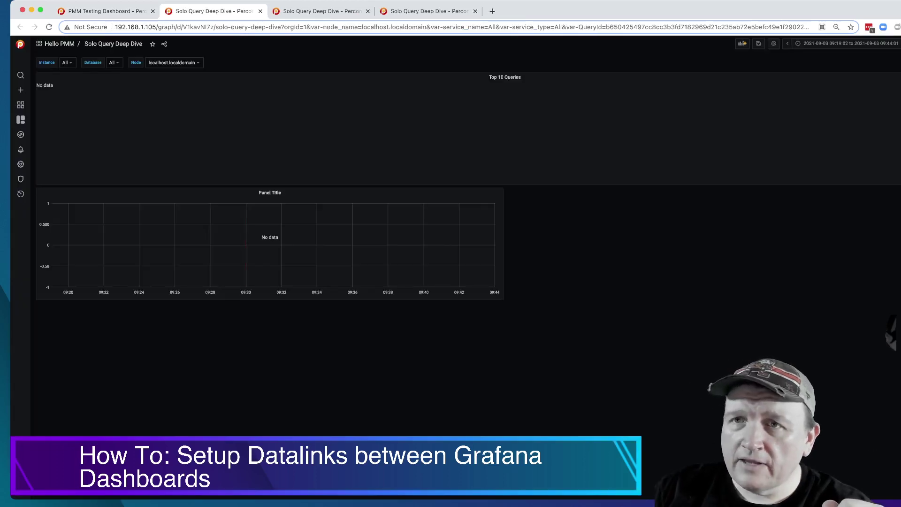
left_click(109, 11)
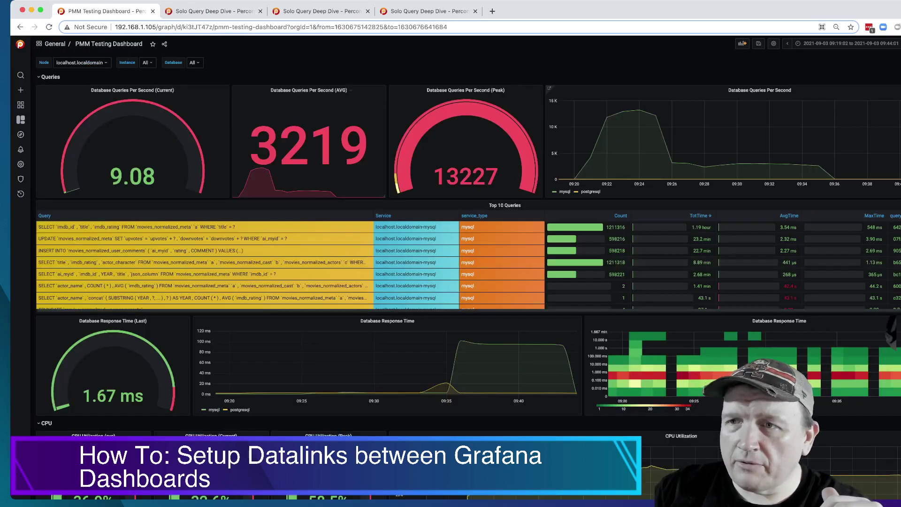
Open the Top 10 Queries panel of the PMM Testing Dashboard for editing
left_click(506, 205)
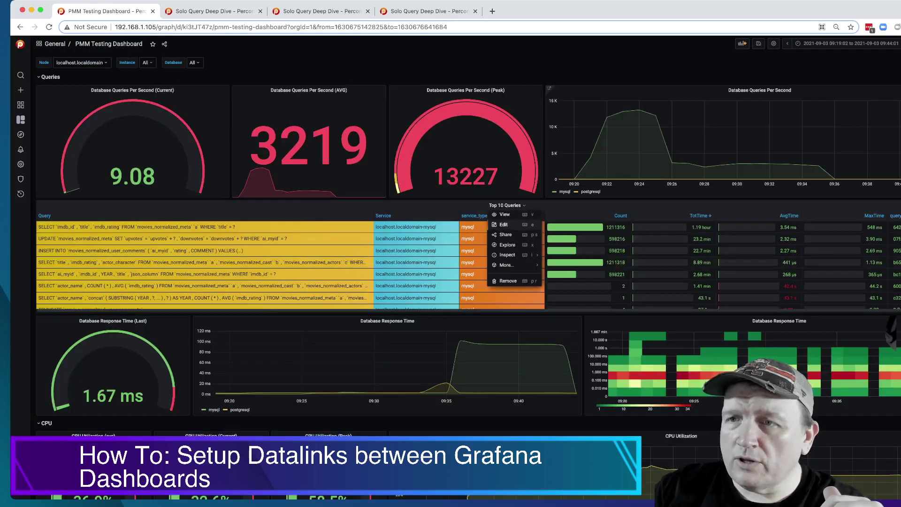
left_click(503, 225)
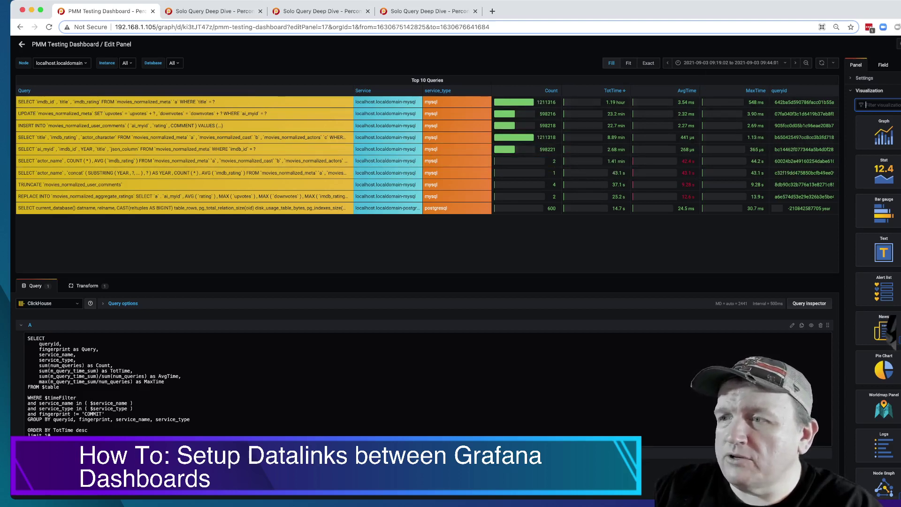
scroll(889, 328, "down", 10)
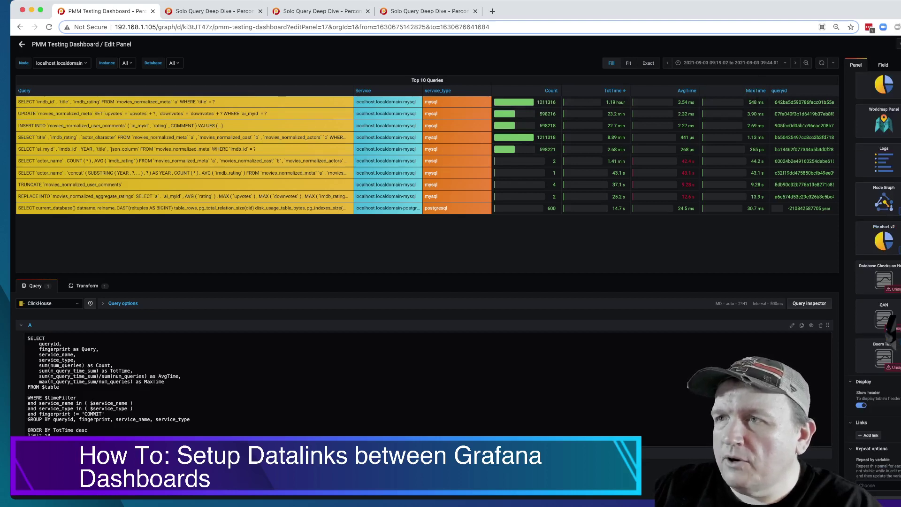
Examine the blank data link form in the panel's field options and close it without adding a link
left_click(883, 64)
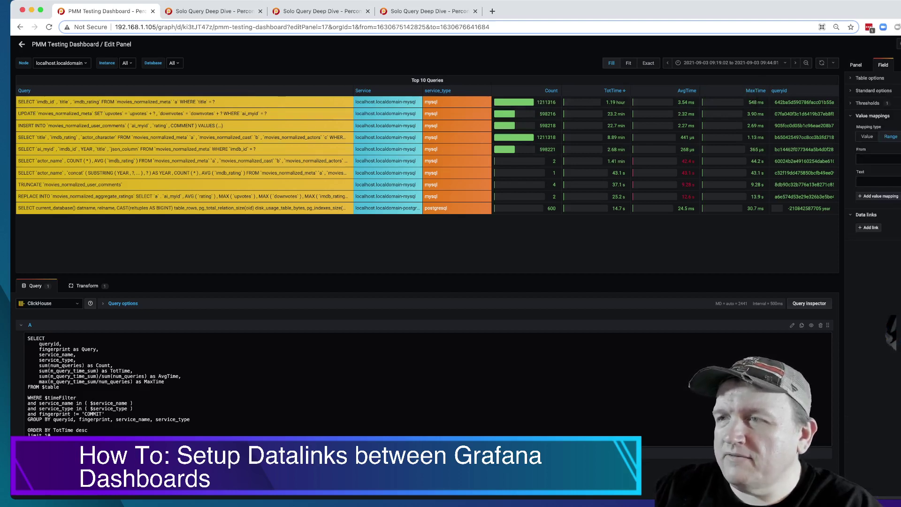
left_click(867, 227)
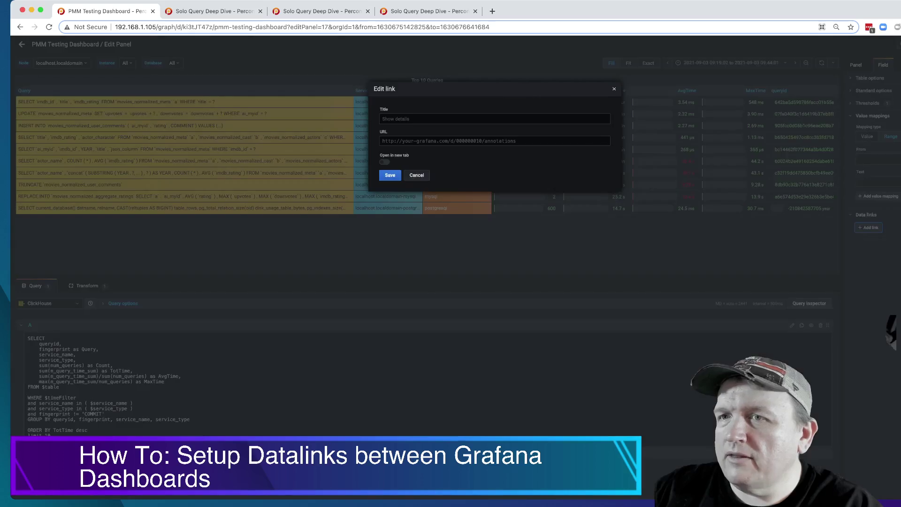
left_click(417, 175)
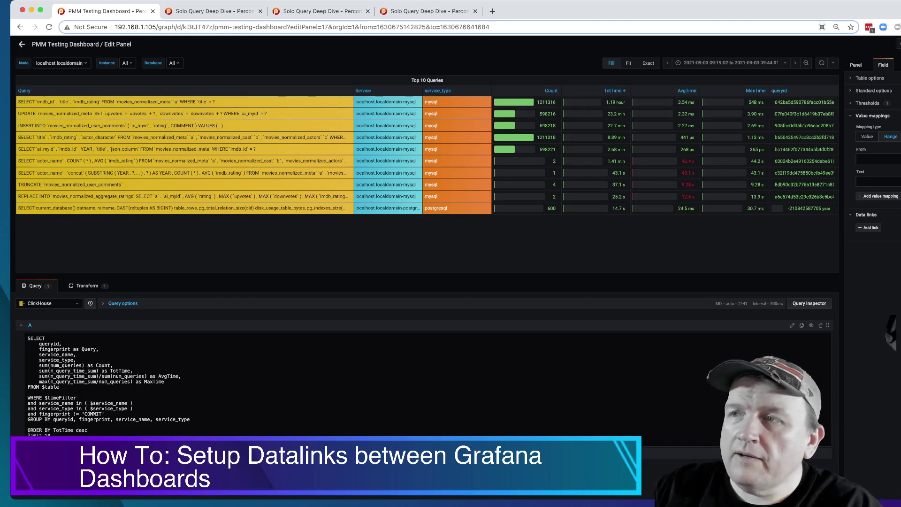
Examine the Query Drill In data link in the override for the Query field, including its title, URL and new-tab setting
left_click(900, 65)
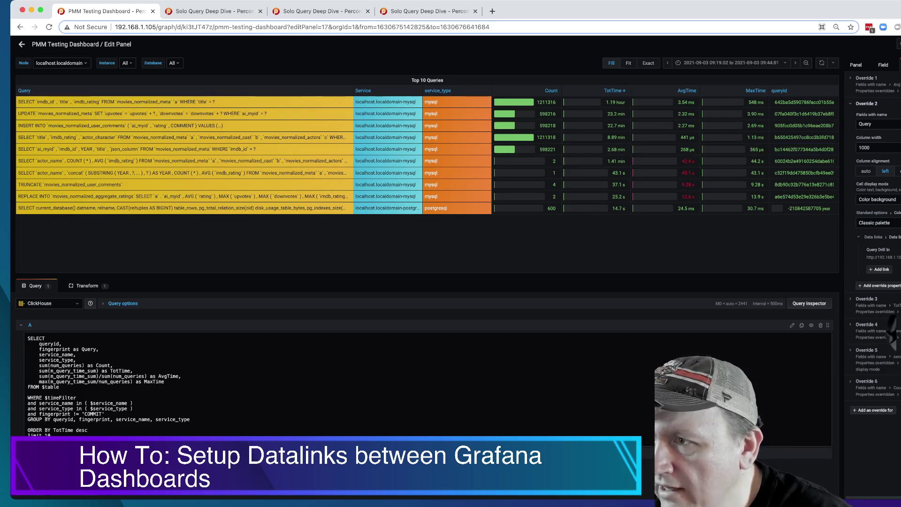
left_click(899, 249)
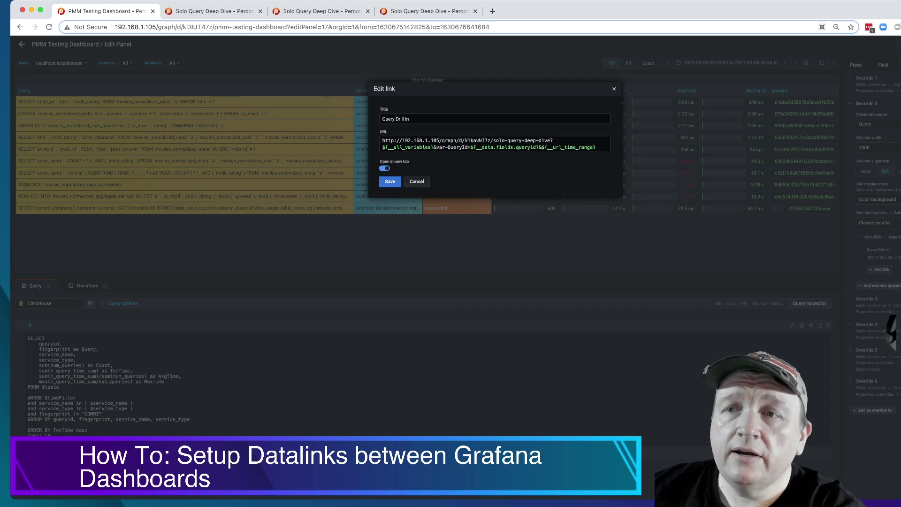
key("Escape")
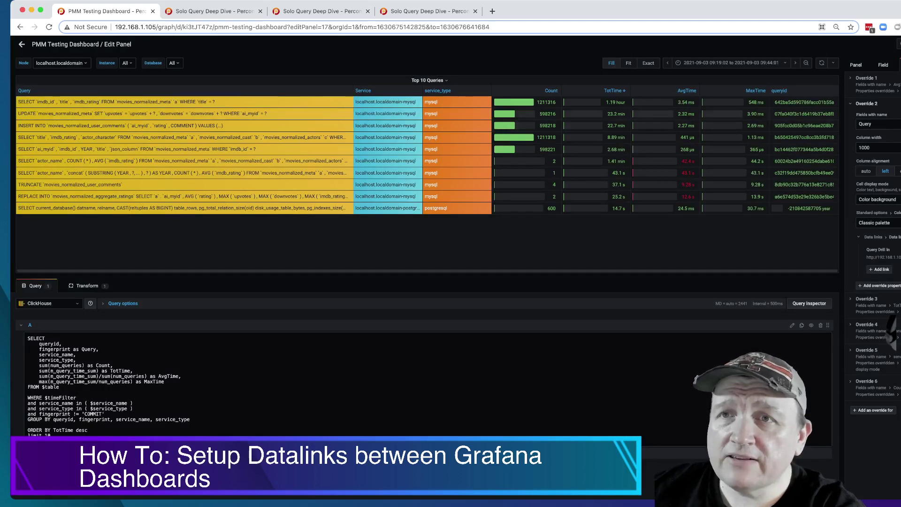
Follow the data link of the UPDATE movies_normalized_meta query and compare the variables in the opened dashboard's URL with the source panel
left_click(116, 101)
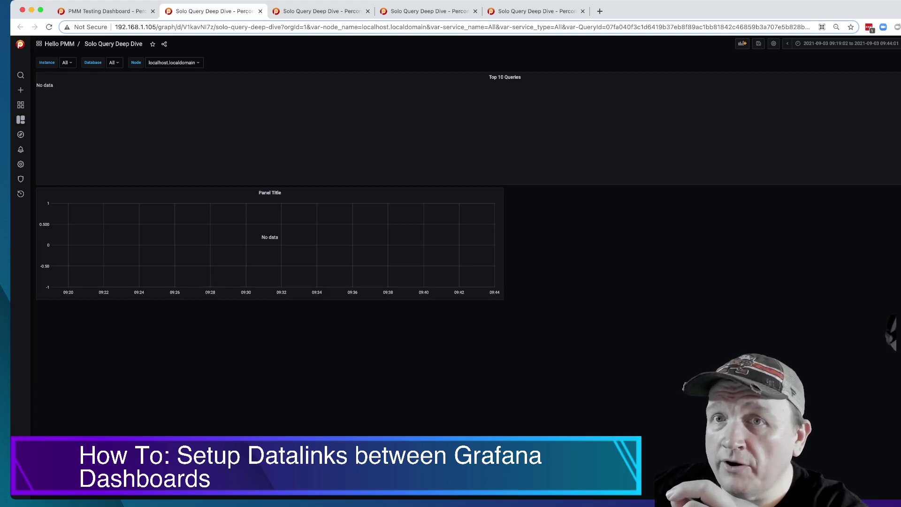
left_click(106, 11)
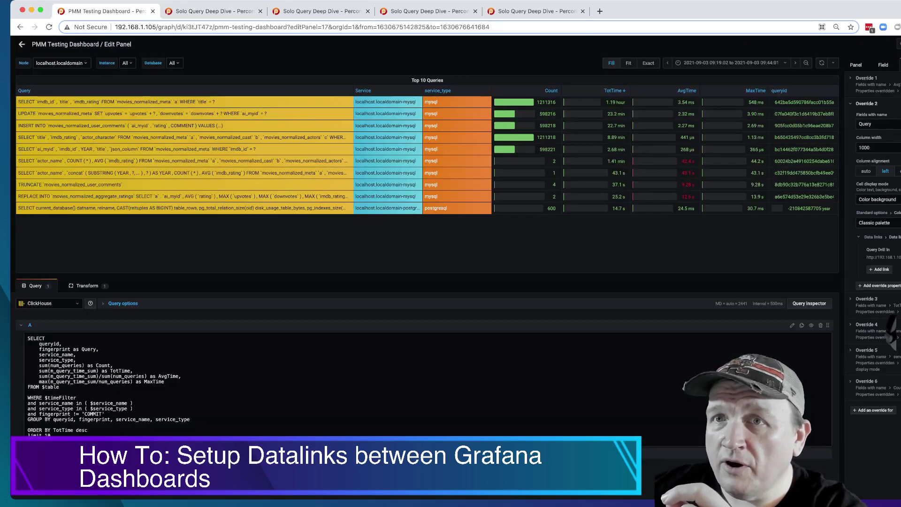
key("ctrl+Tab")
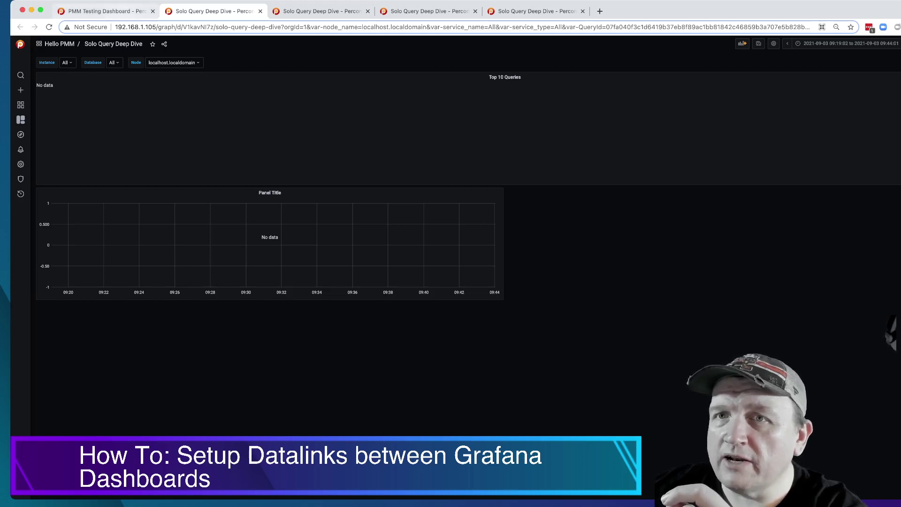
left_click(103, 11)
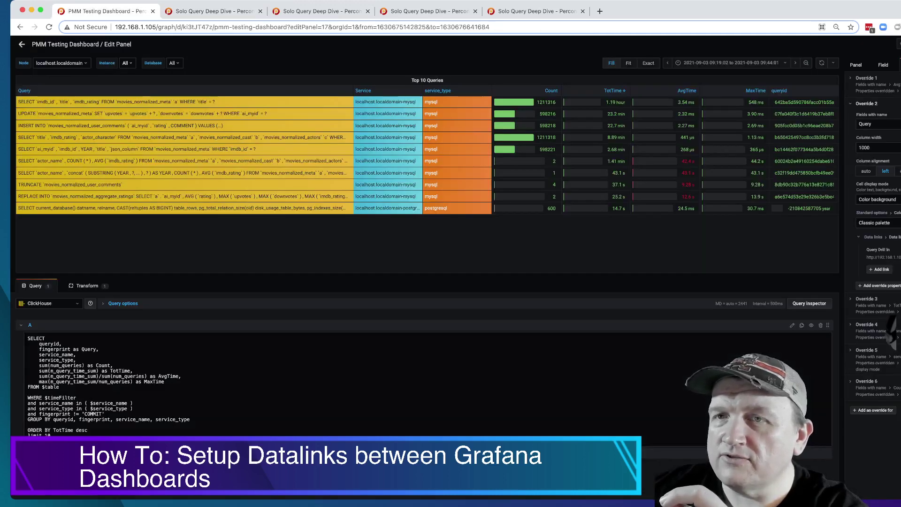
Examine the QueryId variable in the settings of the Solo Query Deep Dive dashboard and return to the dashboard
left_click(214, 11)
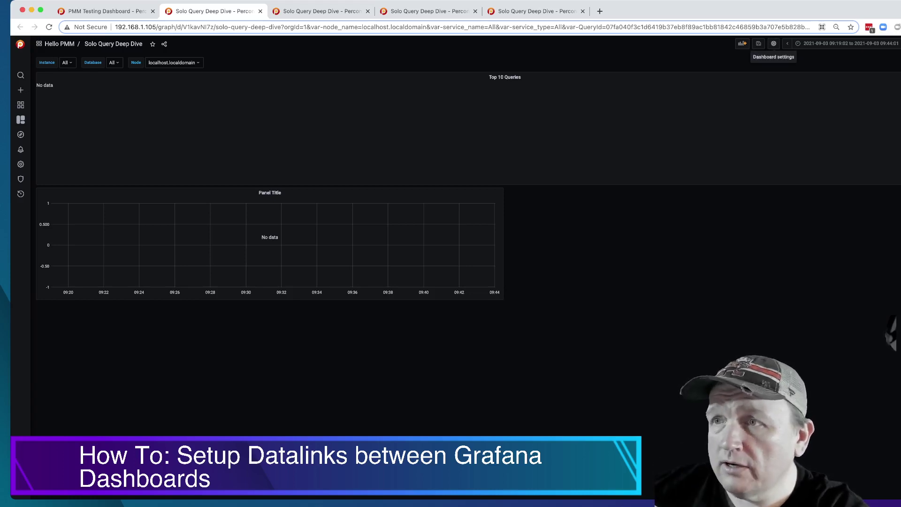
left_click(773, 44)
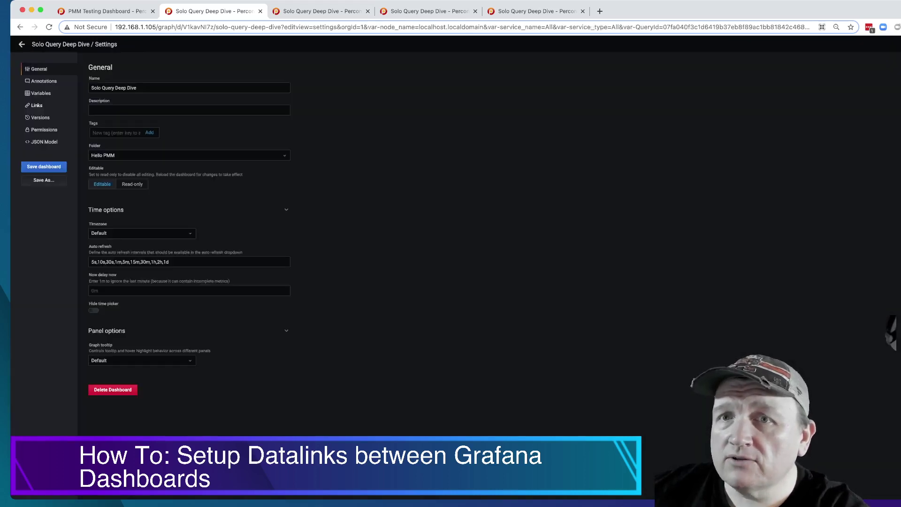
left_click(41, 117)
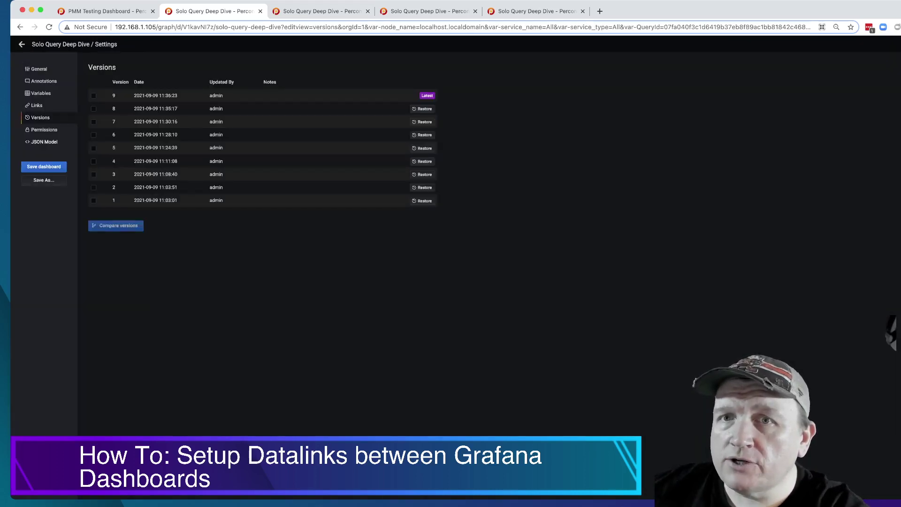
left_click(40, 93)
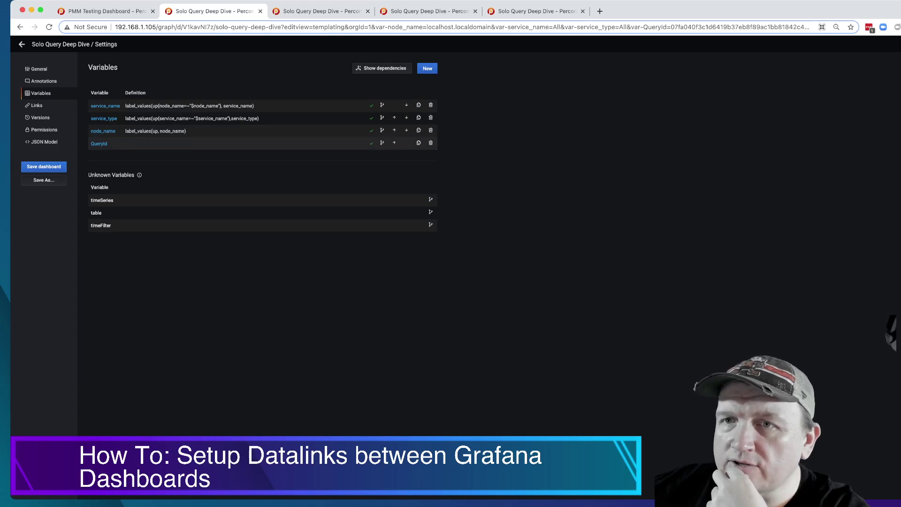
left_click(99, 144)
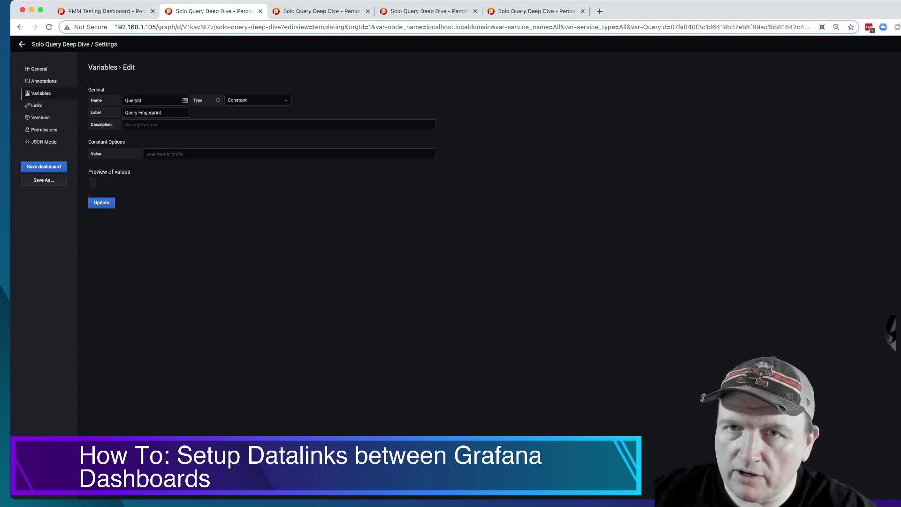
left_click(22, 44)
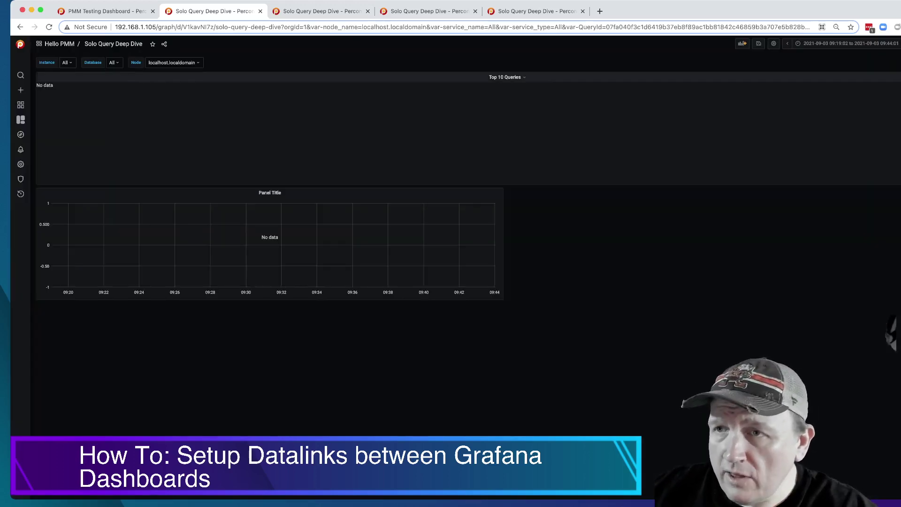
Switch back to the Top 10 Queries panel editor of the PMM Testing Dashboard
left_click(505, 77)
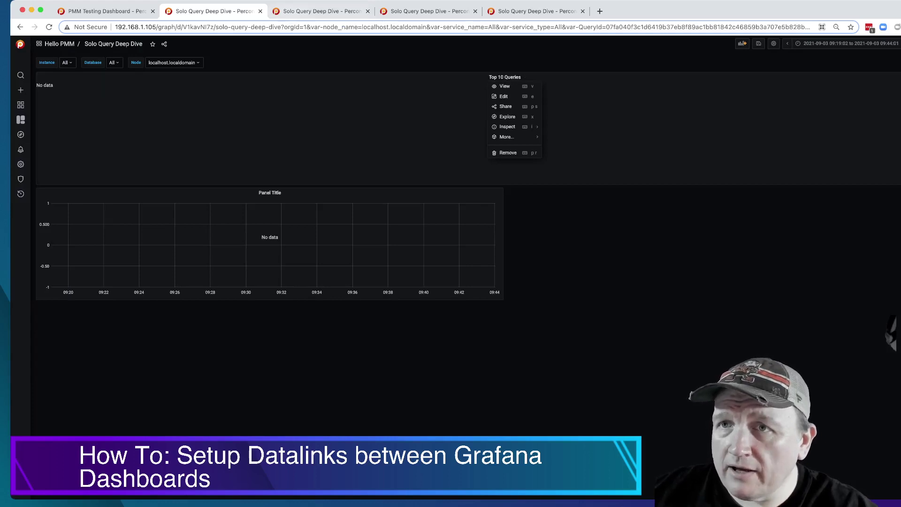
left_click(315, 12)
left_click(112, 11)
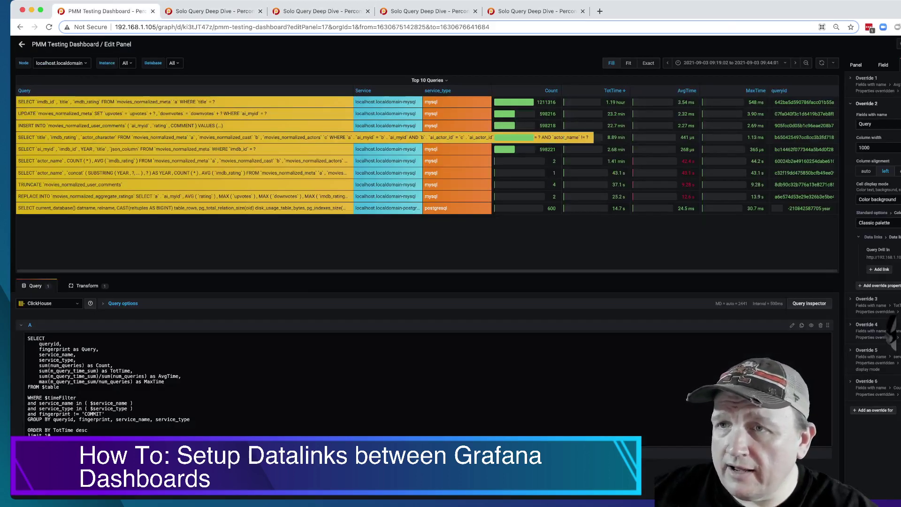
left_click(428, 80)
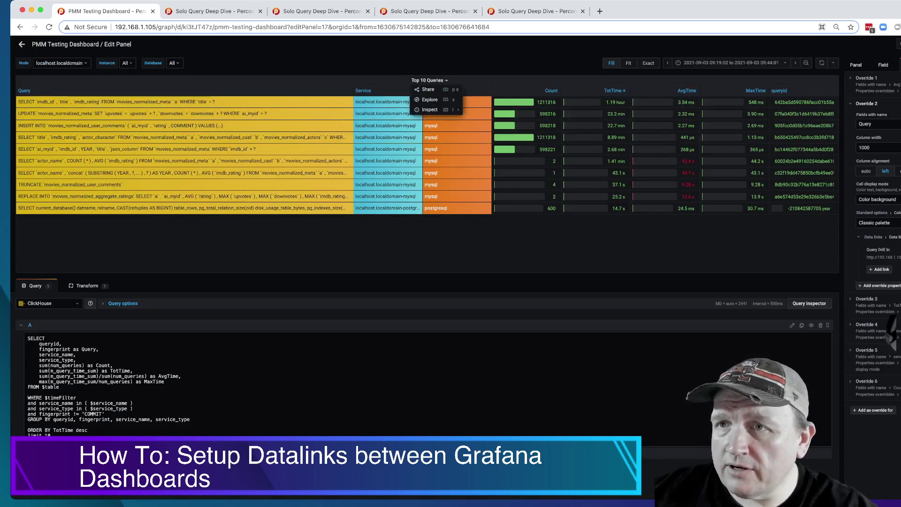
mouse_move(429, 110)
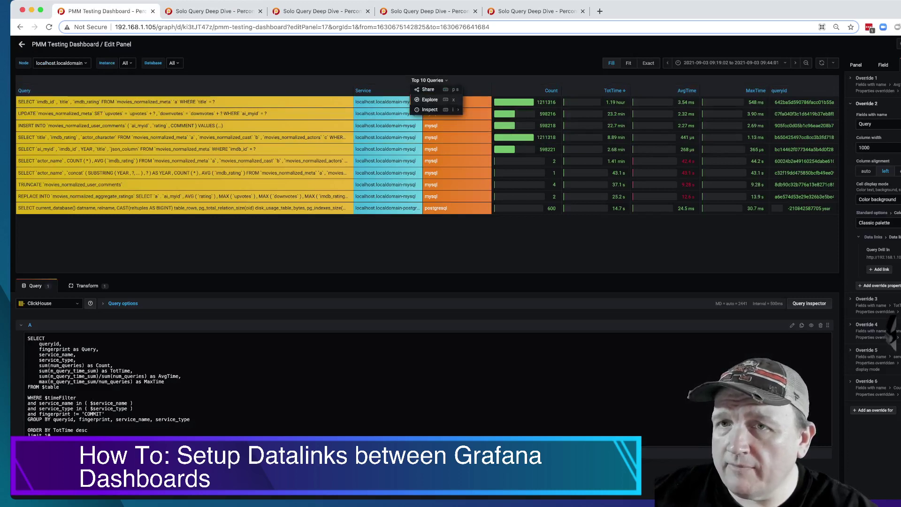
left_click(425, 63)
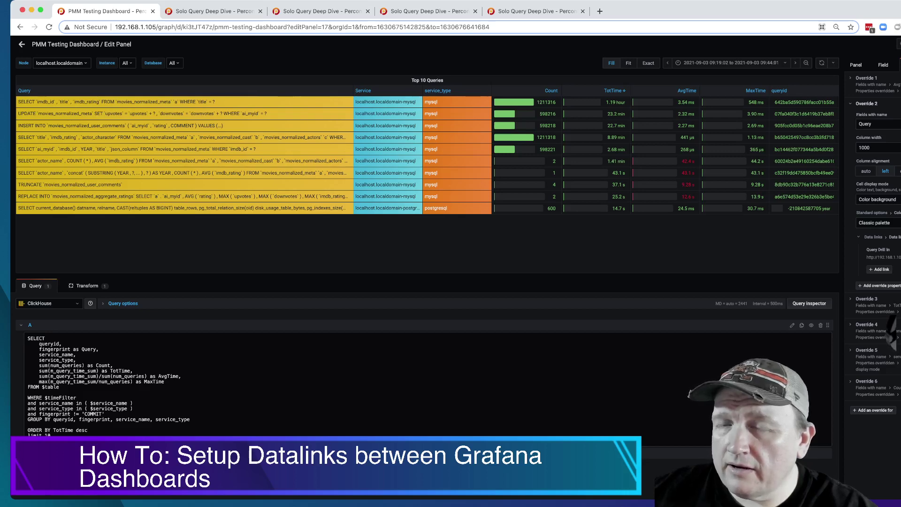
Leave the panel editor and copy the Top 10 Queries panel of the PMM Testing Dashboard to the clipboard
left_click(21, 44)
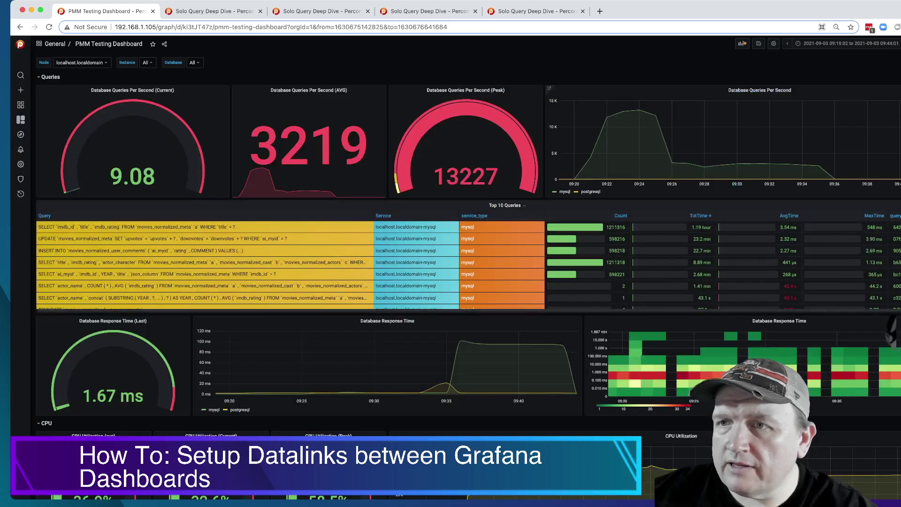
left_click(507, 206)
mouse_move(507, 265)
left_click(550, 275)
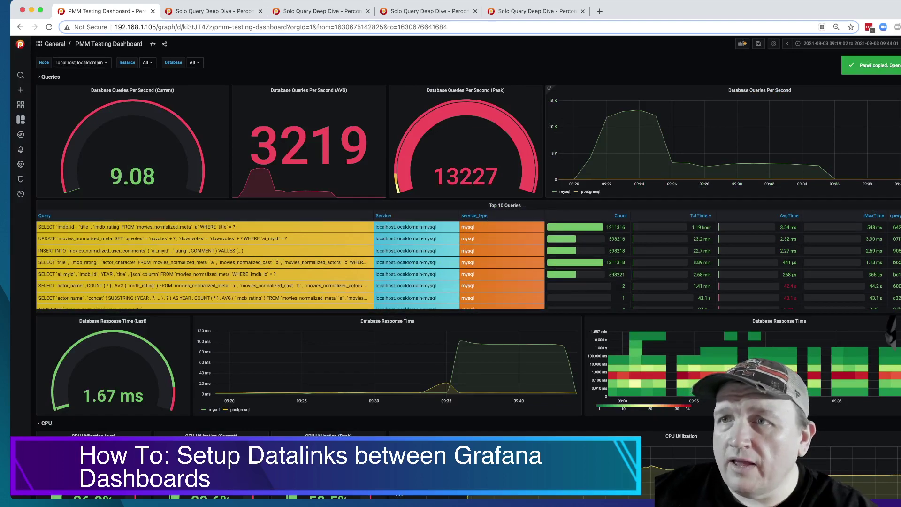
Paste the copied Top 10 Queries panel into the Solo Query Deep Dive dashboard and look through its rows
left_click(535, 11)
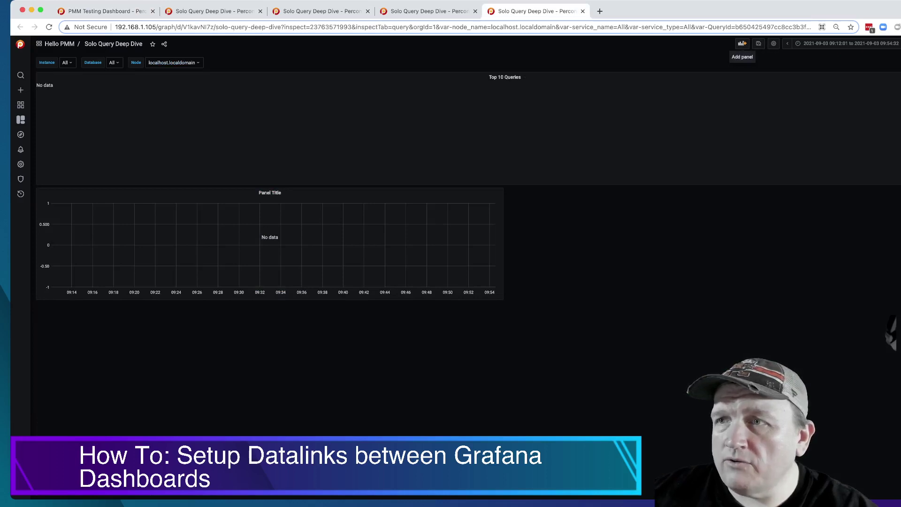
left_click(741, 43)
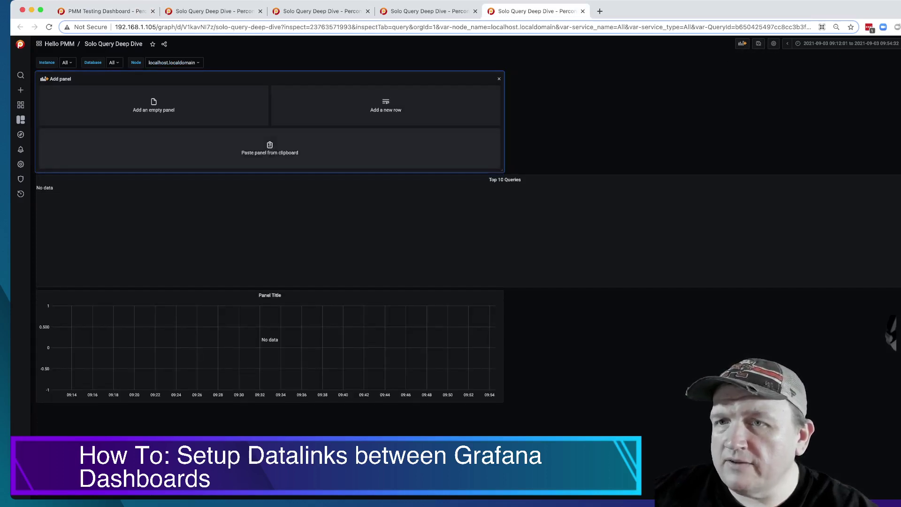
left_click(269, 149)
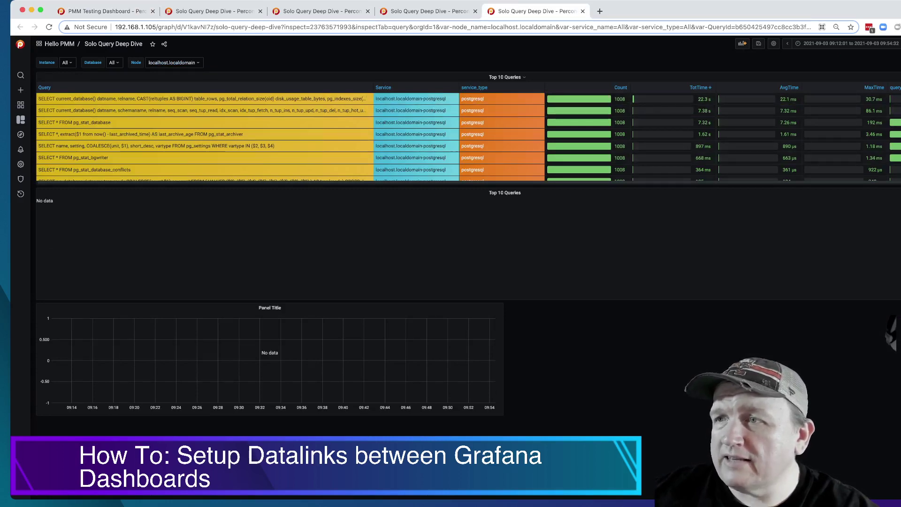
scroll(291, 136, "down", 3)
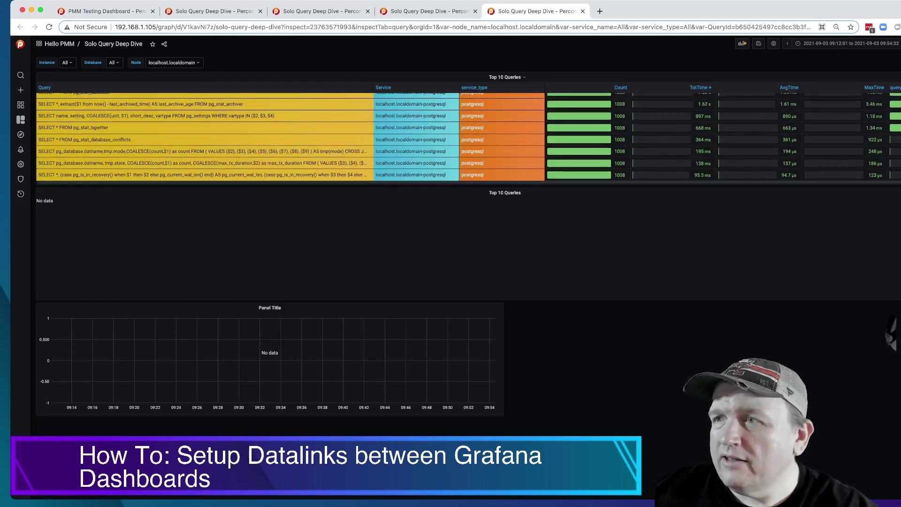
scroll(291, 136, "up", 3)
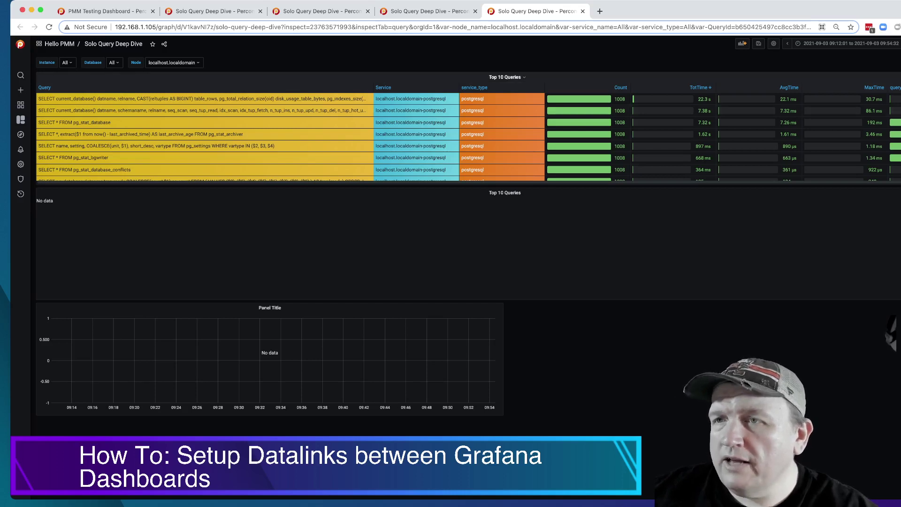
Open the pasted Top 10 Queries panel with the listed queries for editing and close its query inspector
left_click(506, 77)
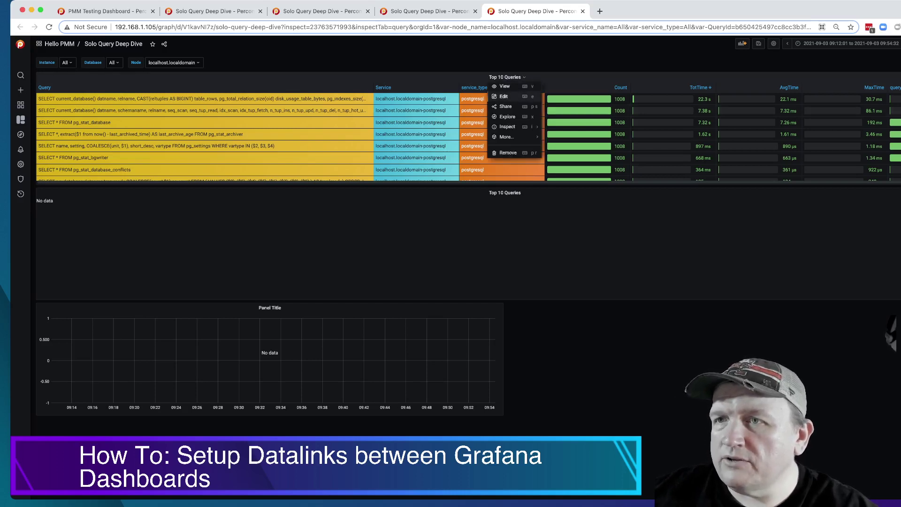
left_click(503, 96)
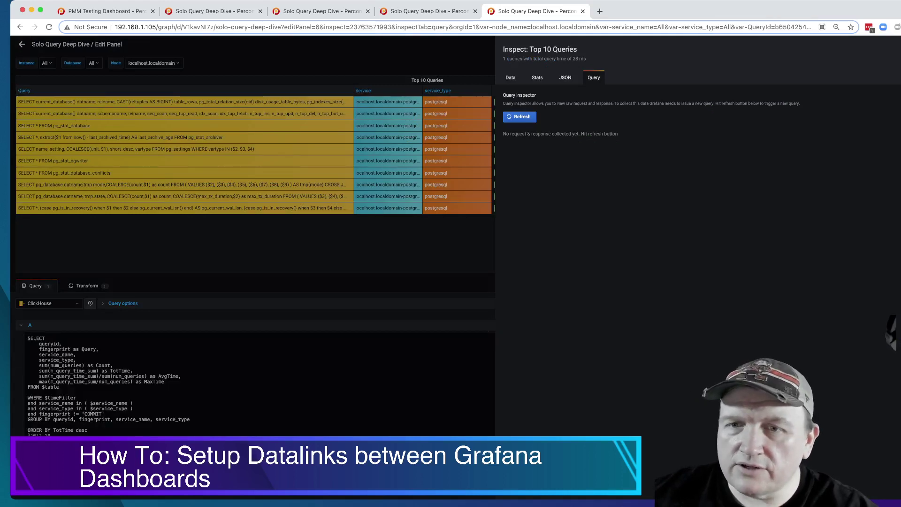
key("Escape")
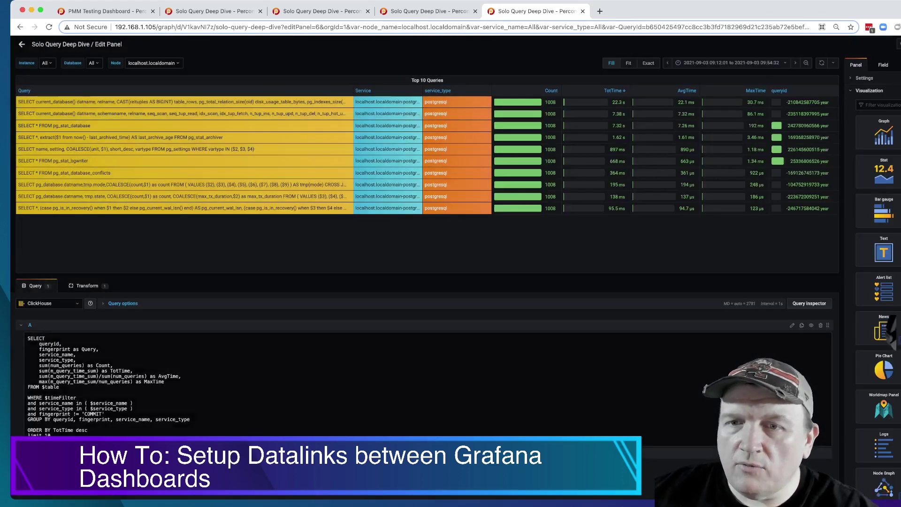
Add the condition and queryid = '$QueryId' to the panel query's WHERE clause, directly above GROUP BY, and leave the panel editor
left_click(190, 419)
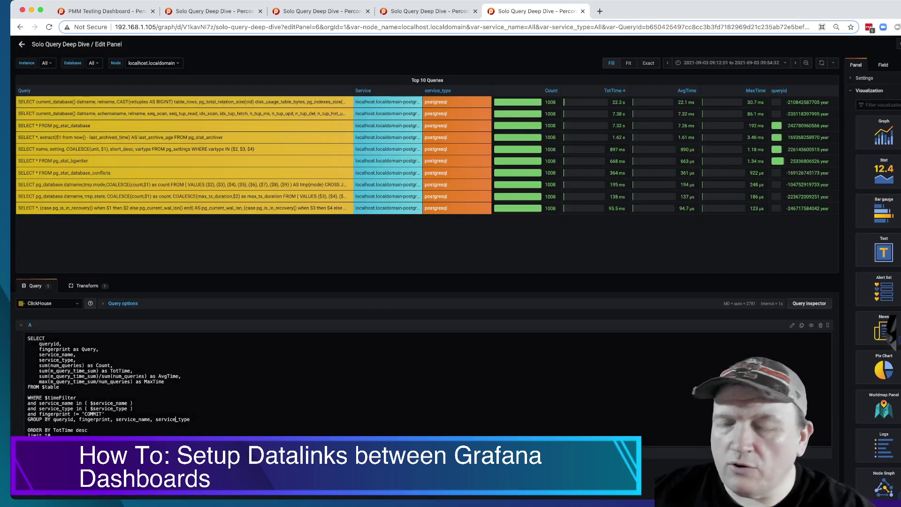
key("Return")
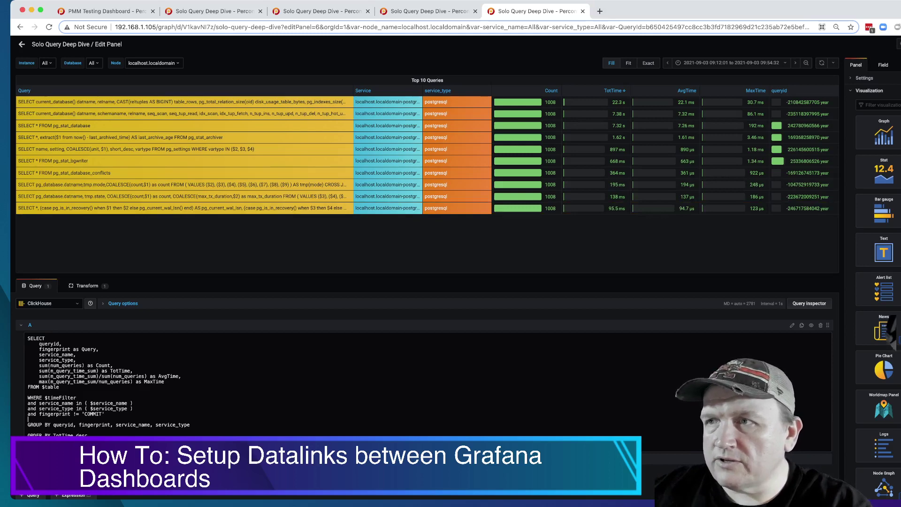
key("super+equal")
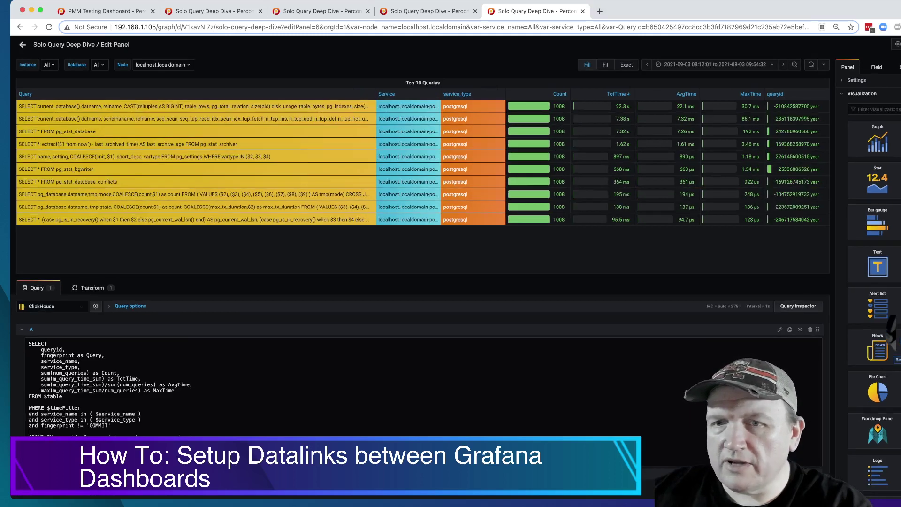
key("super+equal")
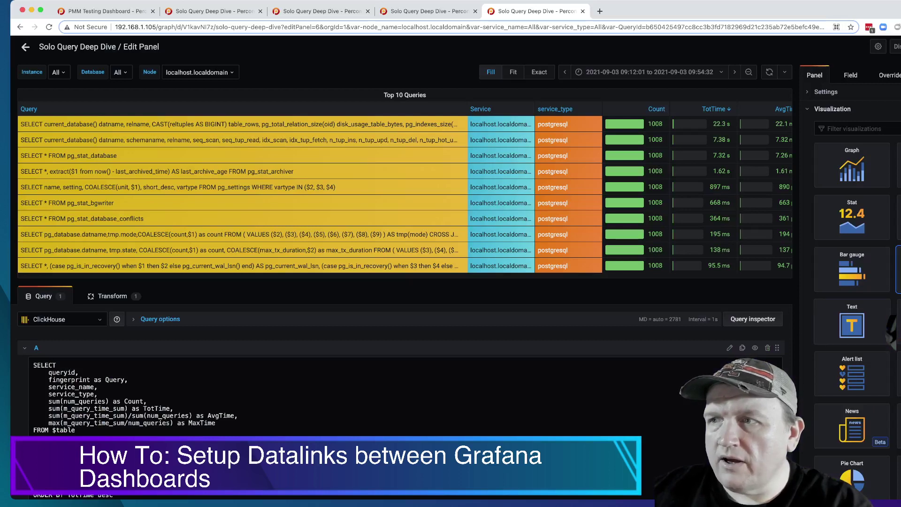
scroll(852, 281, "down", 15)
scroll(399, 366, "down", 5)
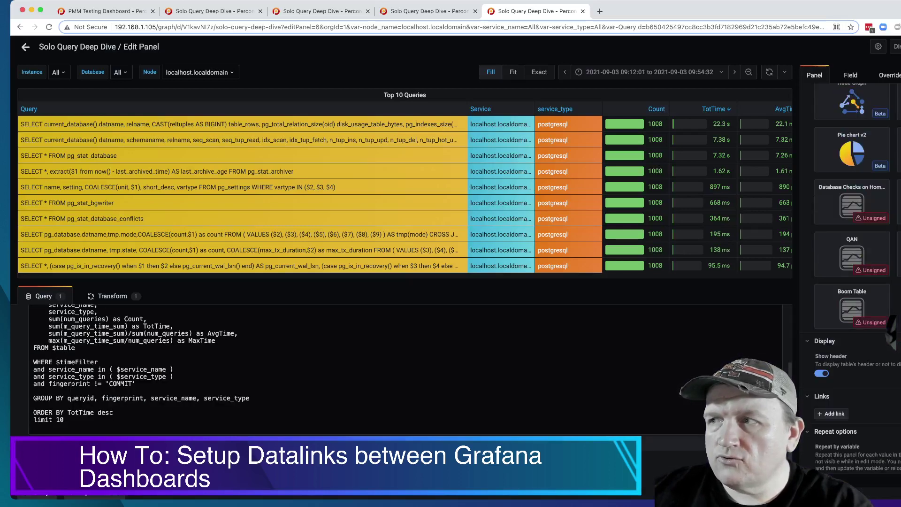
left_click(34, 390)
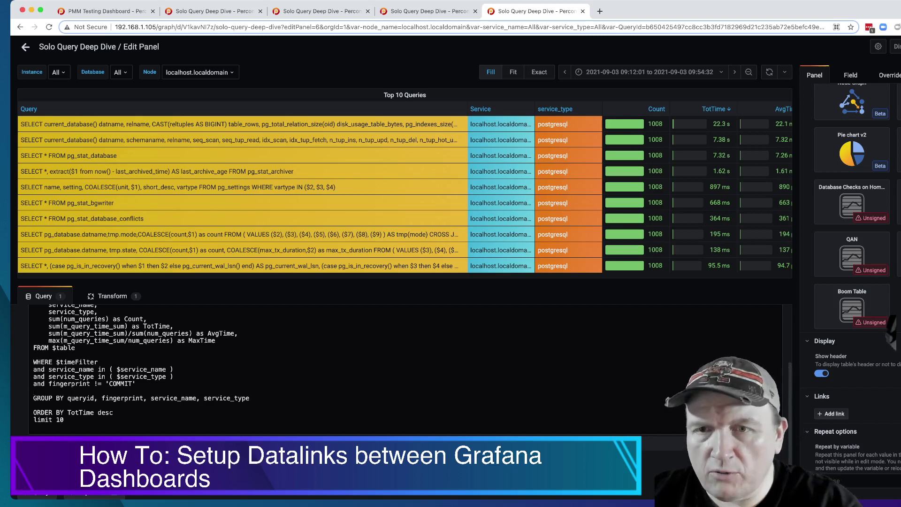
type("and queryis")
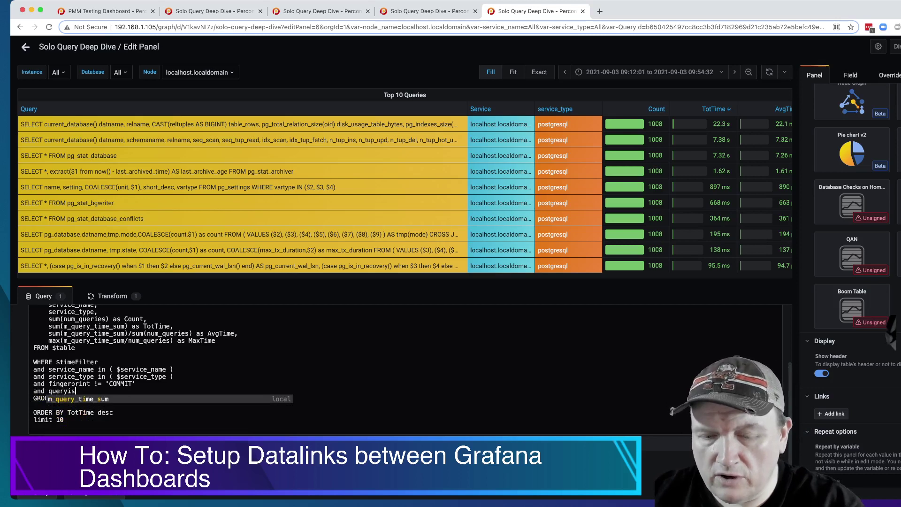
key("BackSpace")
key("Tab")
type("=")
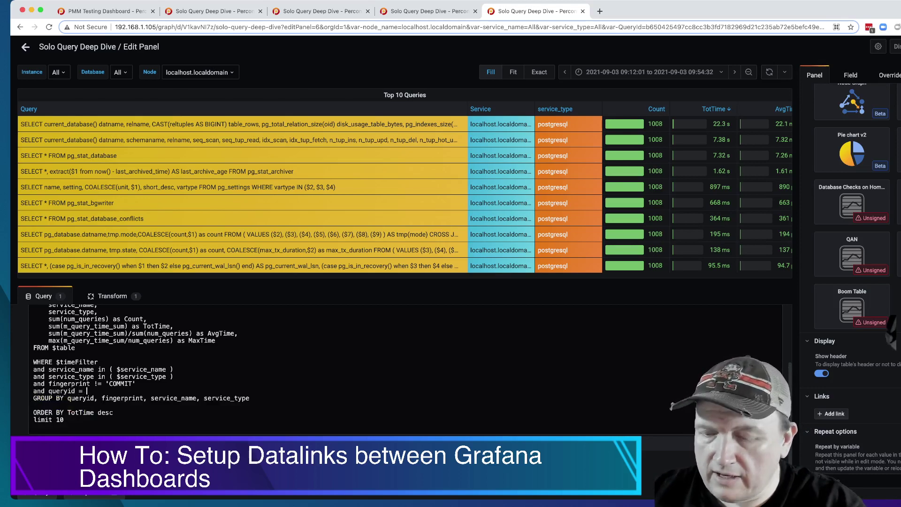
type(" '")
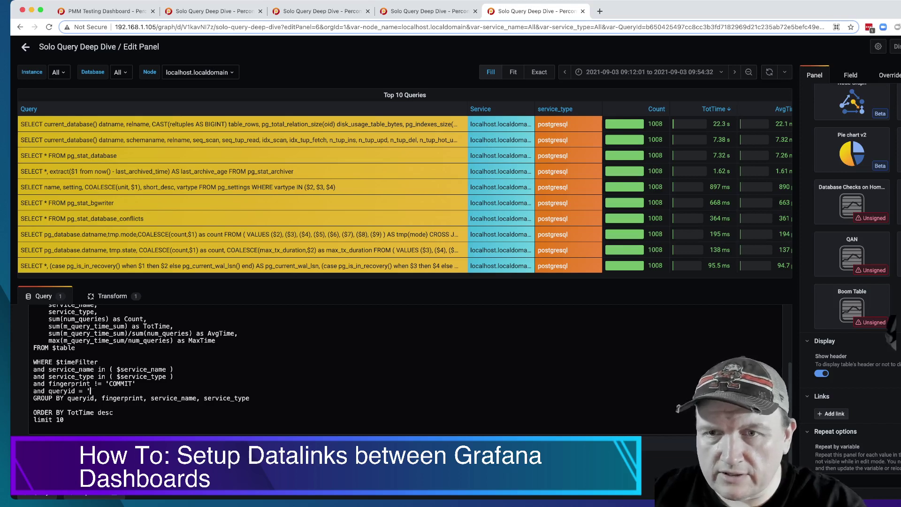
type("$query")
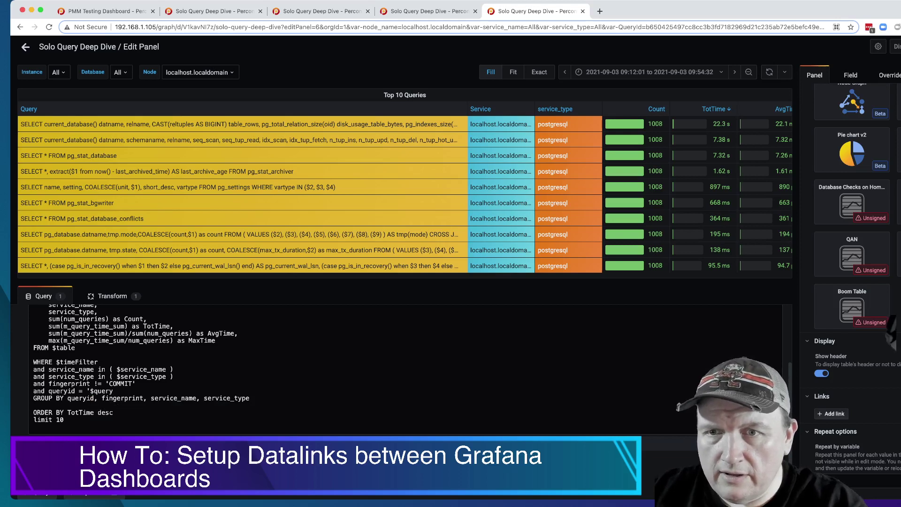
key("BackSpace")
key("BackSpace")
key("BackSpace")
key("BackSpace")
key("BackSpace")
type("QueryId")
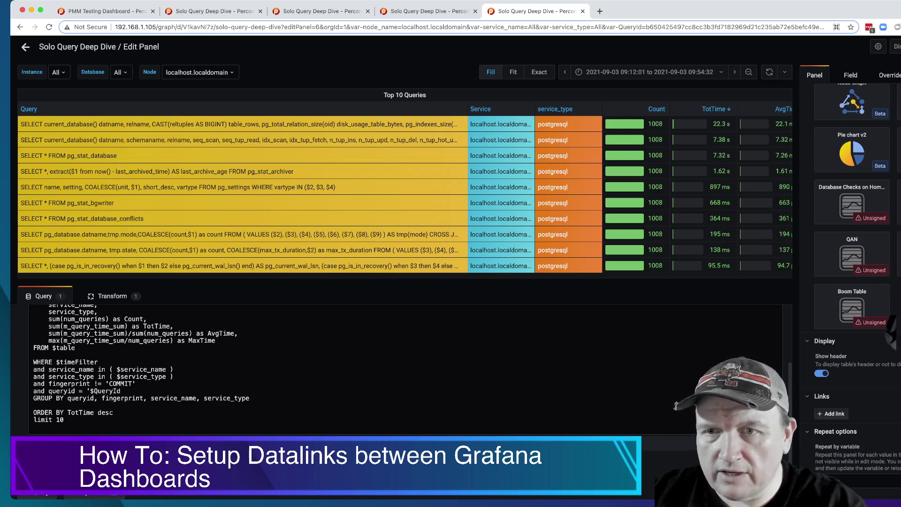
type("'")
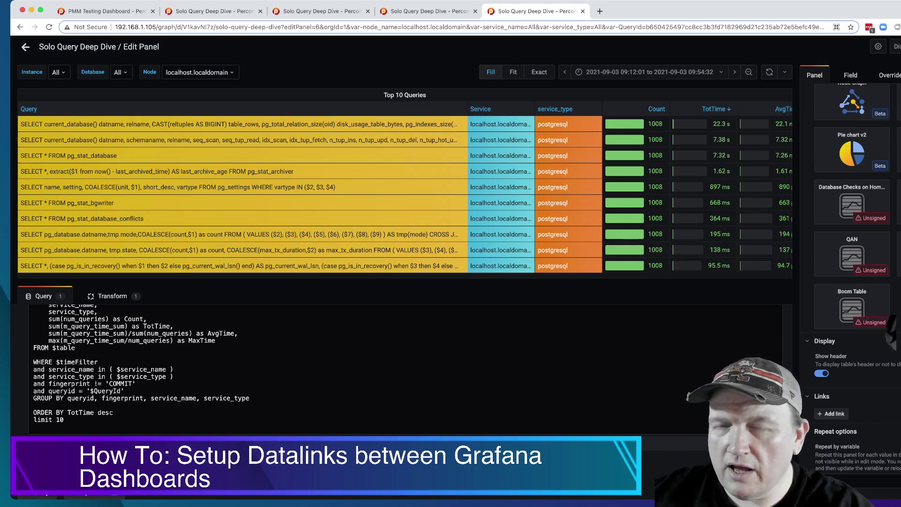
key("Escape")
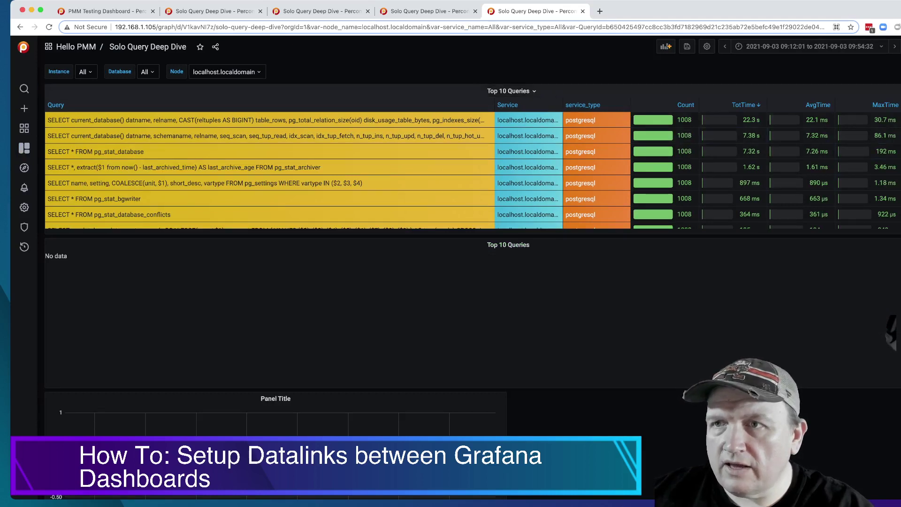
Reopen the upper Top 10 Queries panel for editing and check the queryid condition in its query
left_click(508, 90)
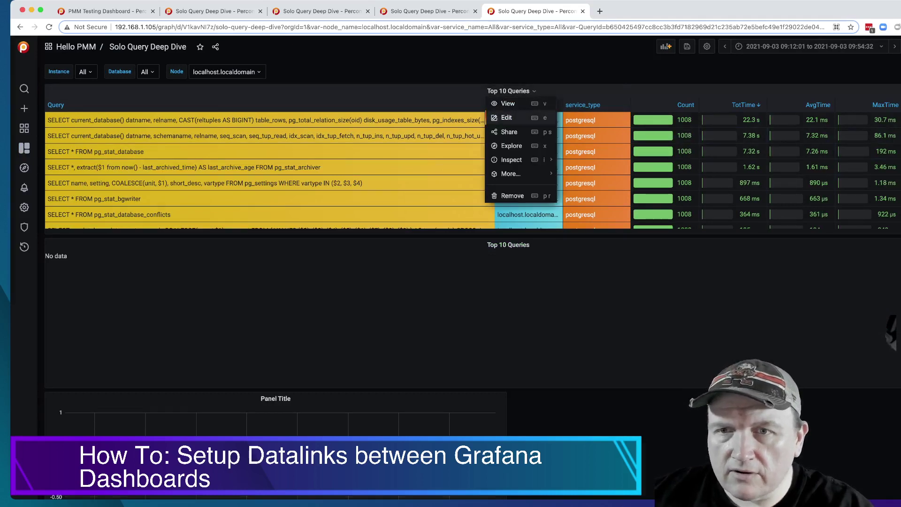
left_click(507, 117)
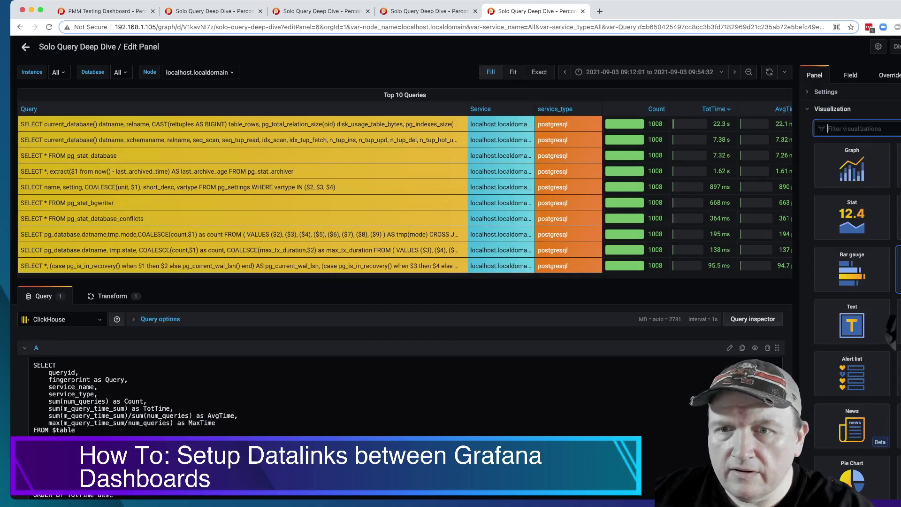
scroll(404, 370, "down", 4)
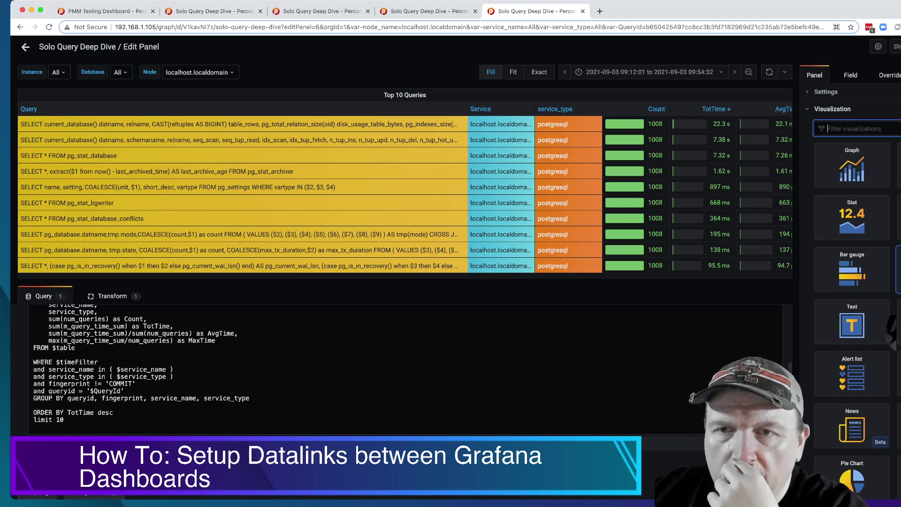
scroll(403, 370, "up", 4)
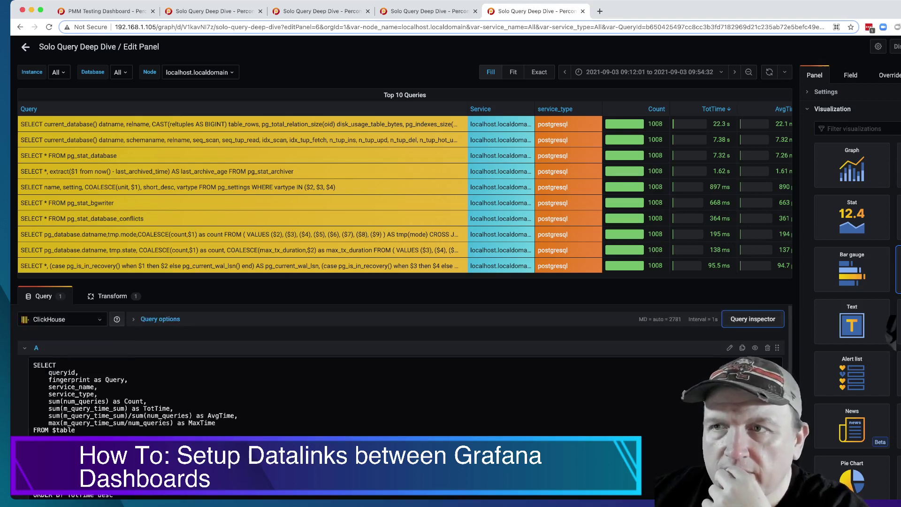
Refresh the panel's query in the query inspector, examine the request and response at full width, and close the inspector
left_click(753, 319)
left_click(527, 145)
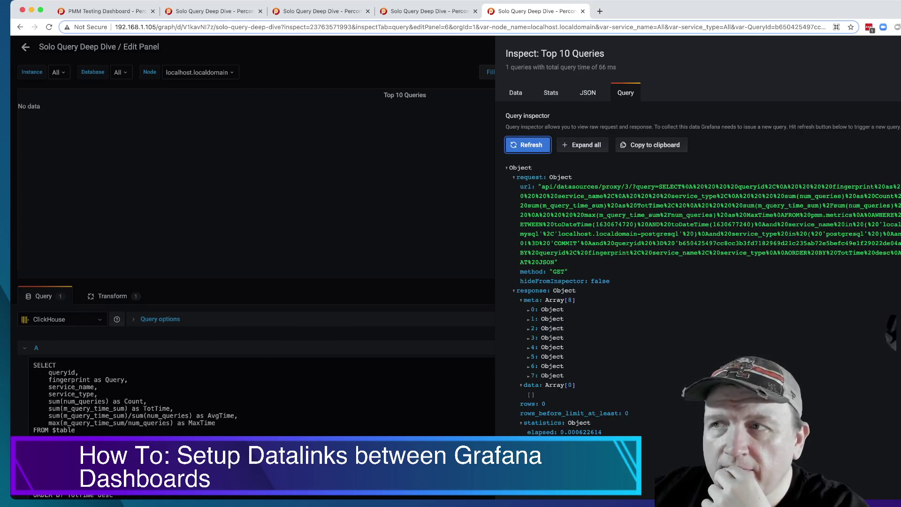
left_click(899, 45)
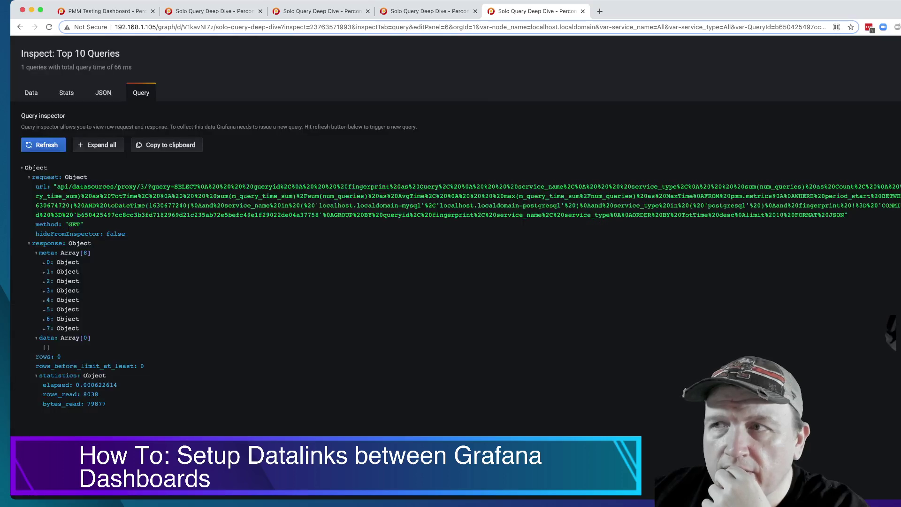
left_click(898, 45)
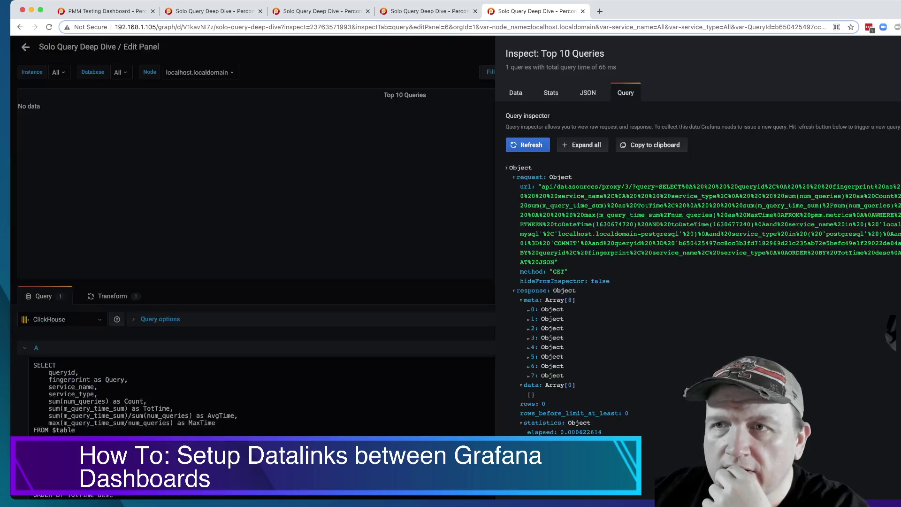
key("Escape")
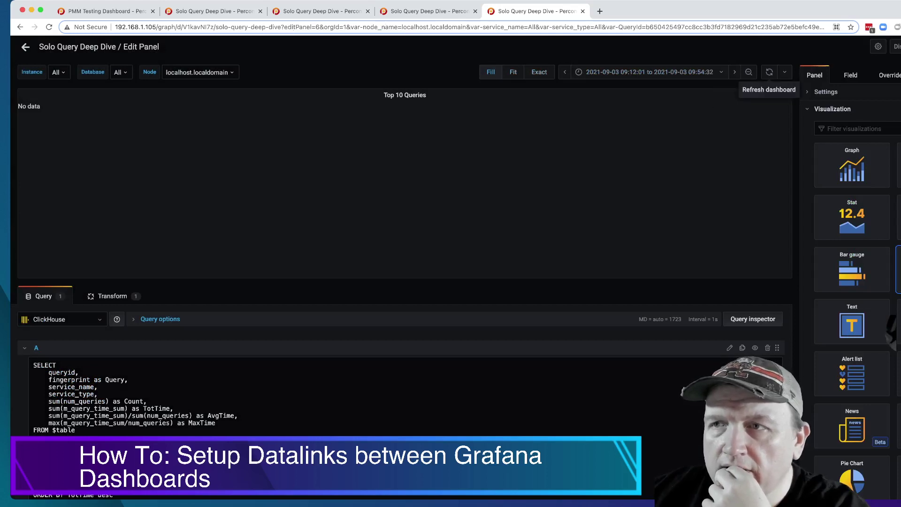
Set the dashboard's time range to Last 7 days and return from the panel editor to the dashboard
left_click(647, 72)
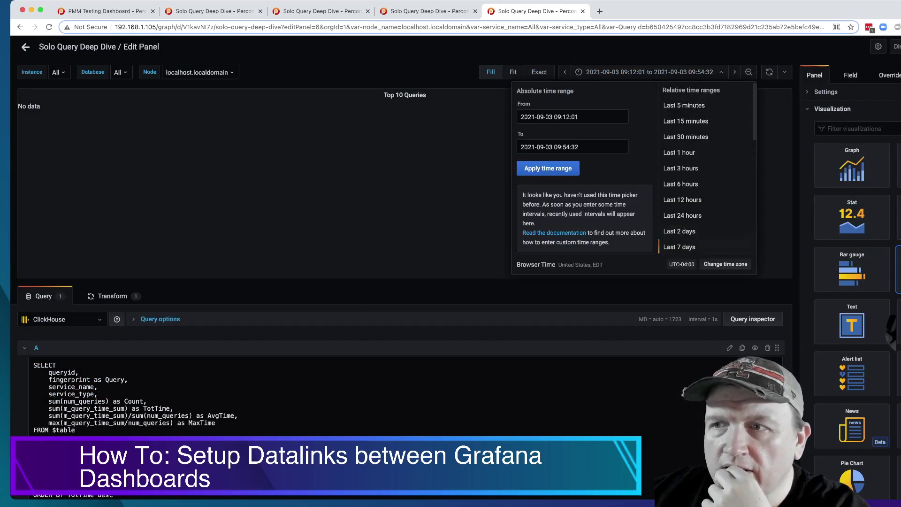
left_click(679, 246)
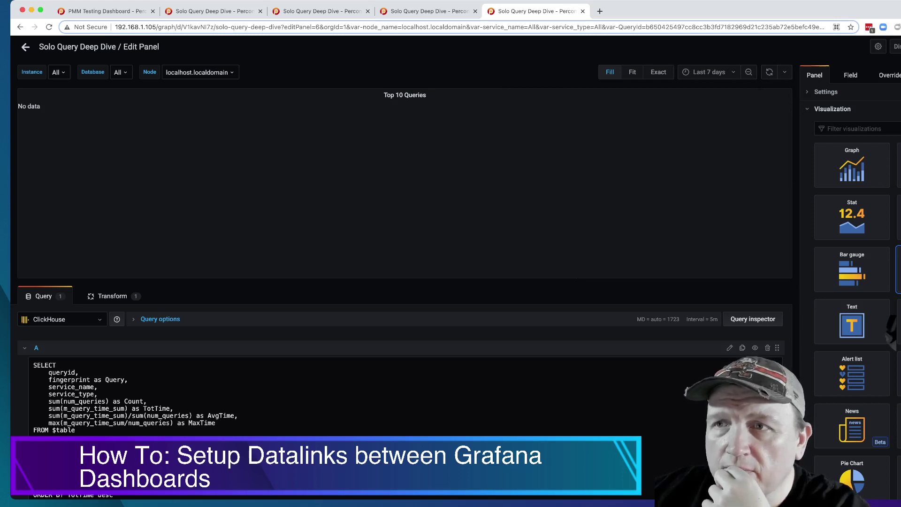
key("Escape")
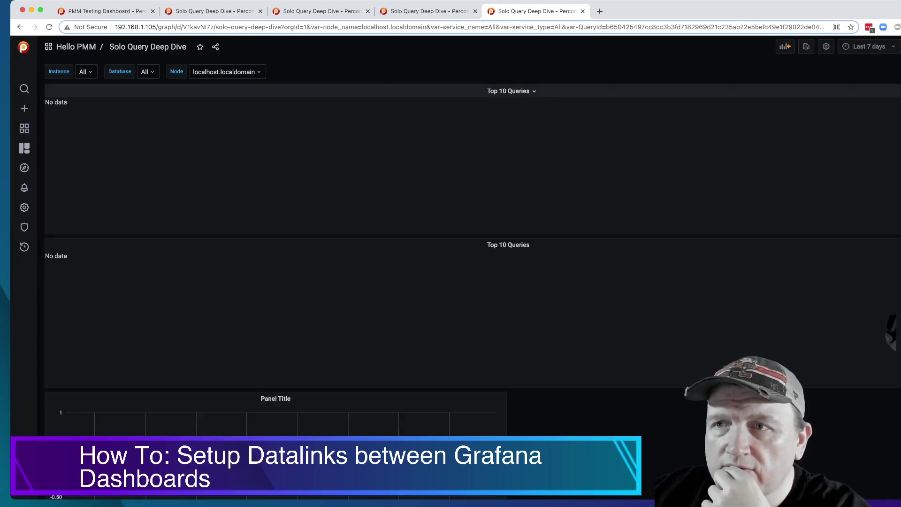
Open the upper Top 10 Queries panel for editing again and review the WHERE conditions of its query
left_click(511, 91)
left_click(506, 118)
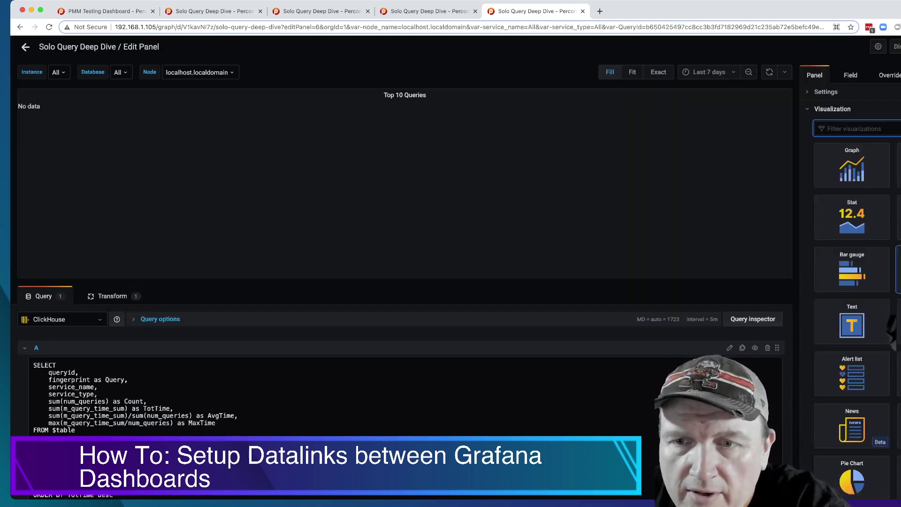
scroll(404, 384, "down", 1)
scroll(399, 371, "down", 2)
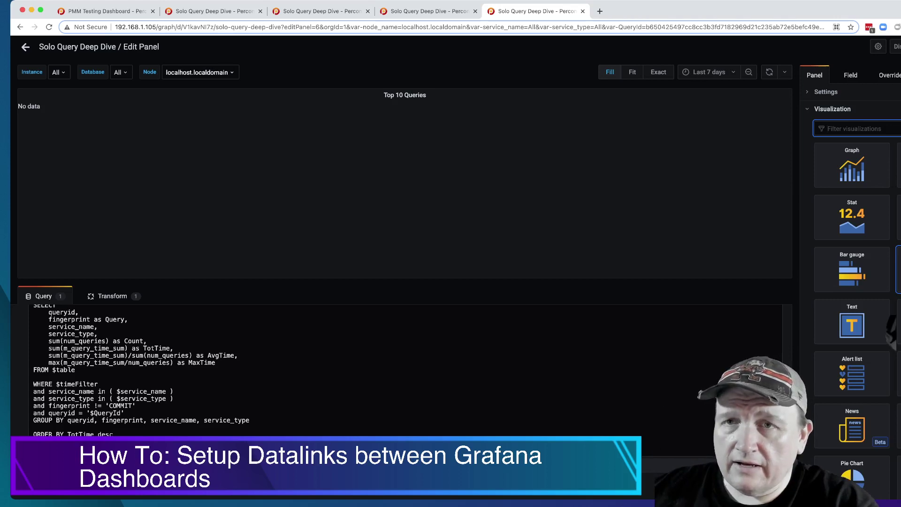
Compare the available Database filter options on the Solo Query Deep Dive dashboard with those on the PMM Testing Dashboard
left_click(121, 72)
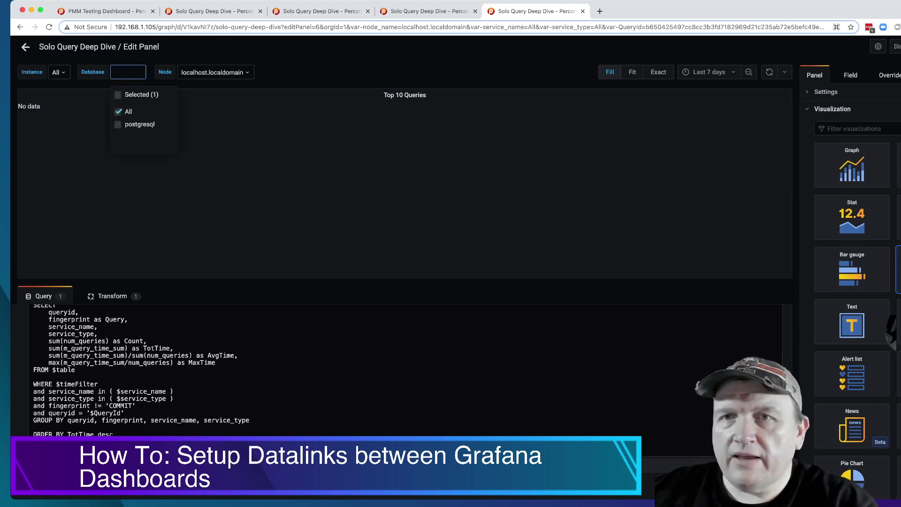
key("Escape")
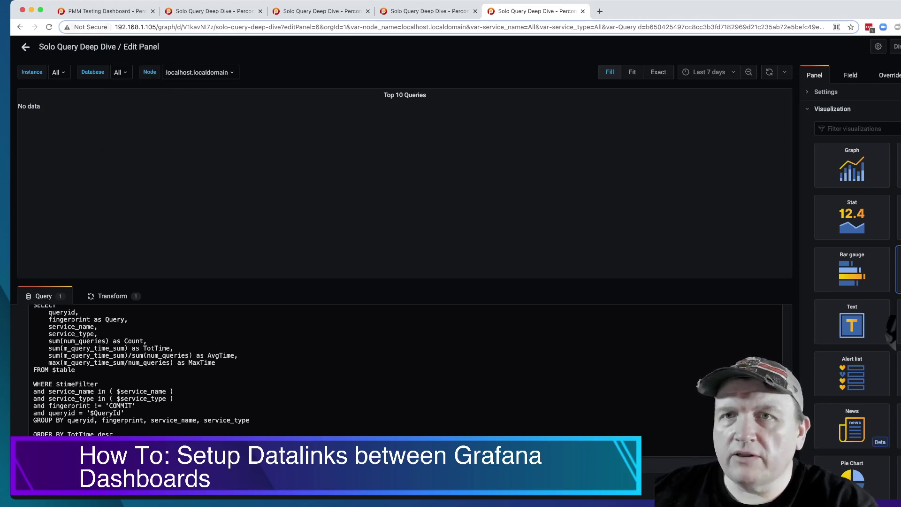
left_click(106, 12)
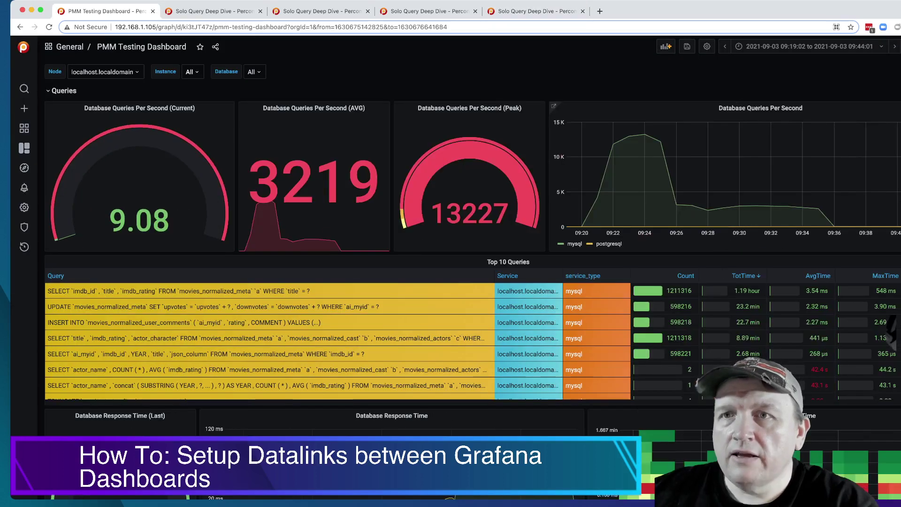
left_click(252, 71)
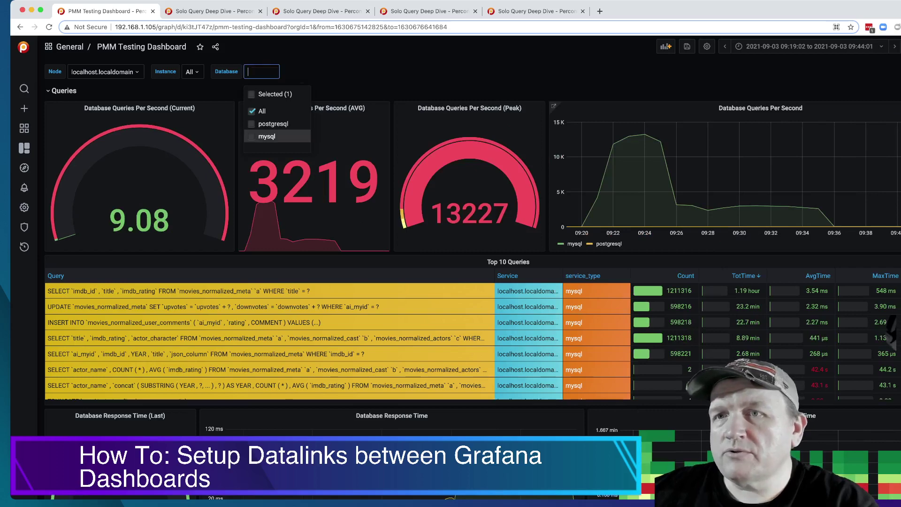
key("Up")
key("Down")
key("Down")
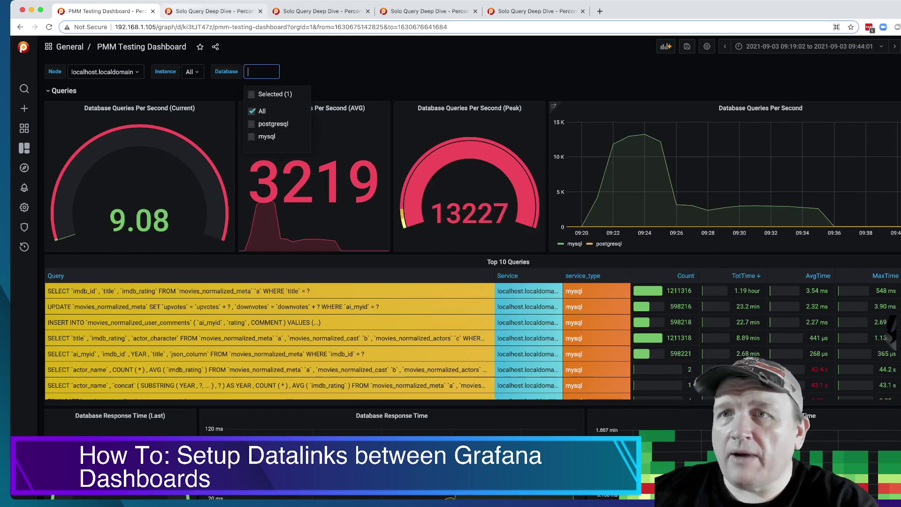
left_click(214, 11)
left_click(429, 11)
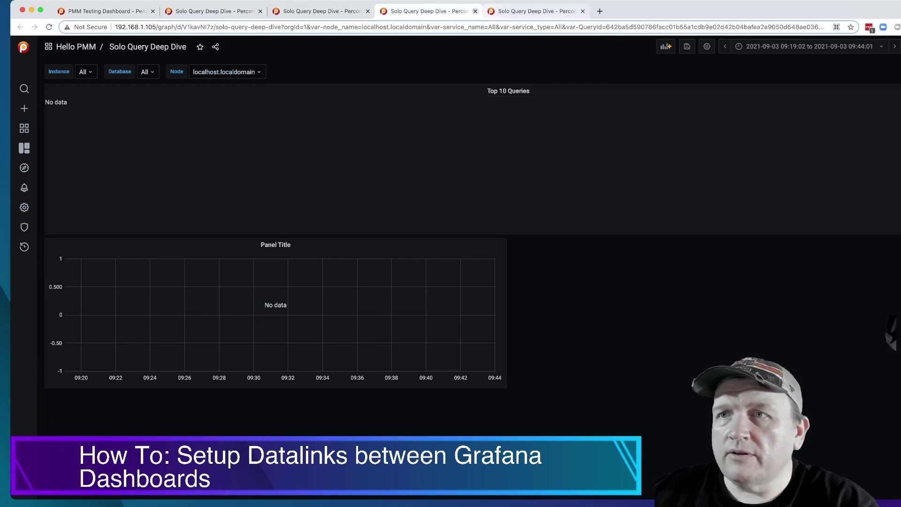
Close the three surplus Solo Query Deep Dive browser tabs and check the Database filter's options on the remaining one
left_click(474, 11)
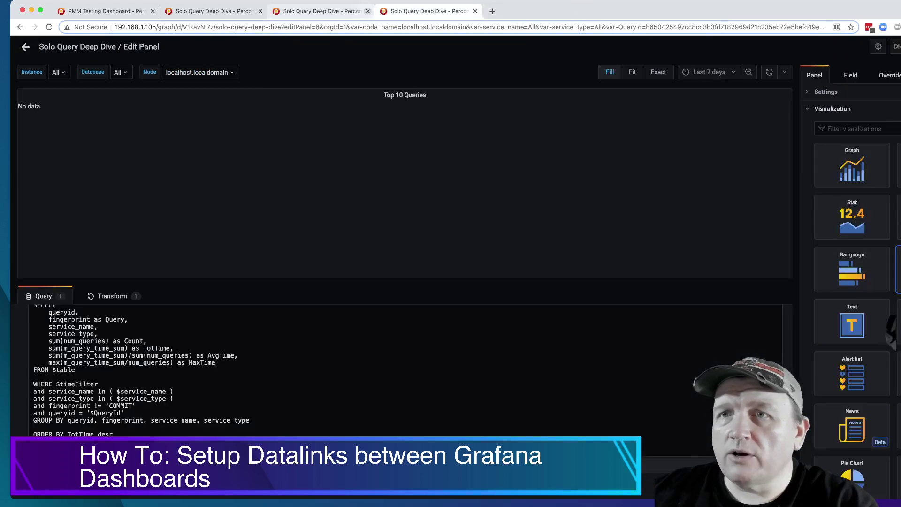
left_click(368, 10)
left_click(368, 11)
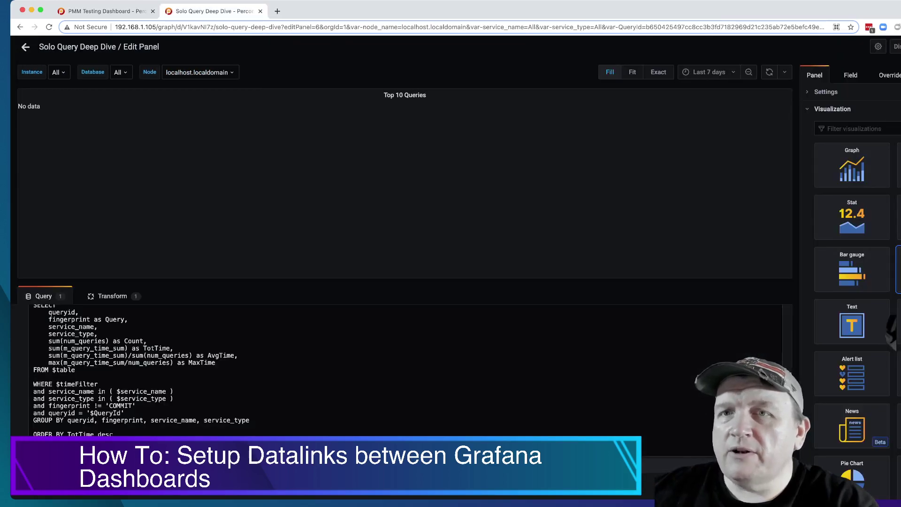
left_click(121, 72)
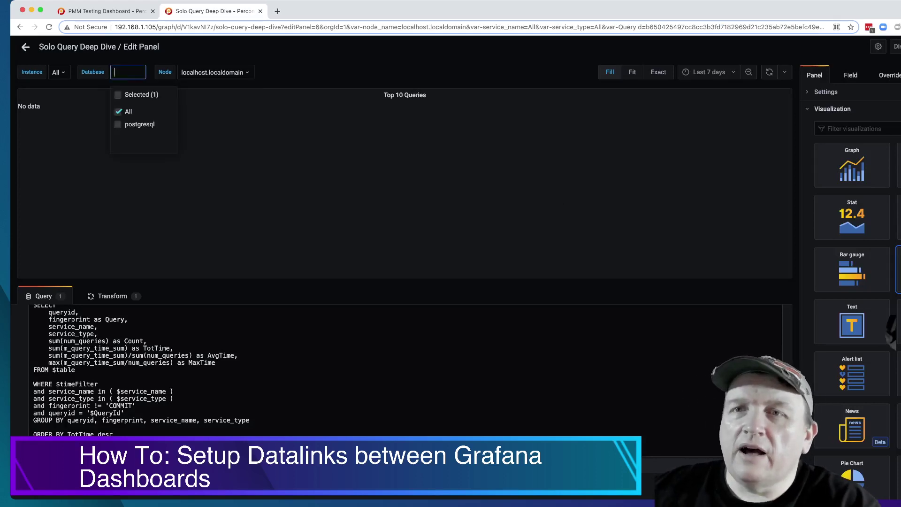
key("Escape")
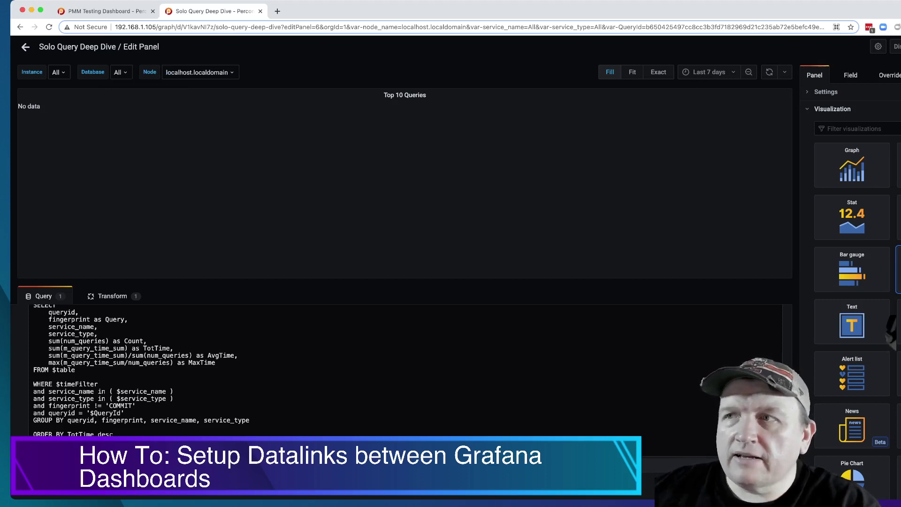
Review the definition of the service_type variable in the Solo Query Deep Dive dashboard settings
left_click(878, 46)
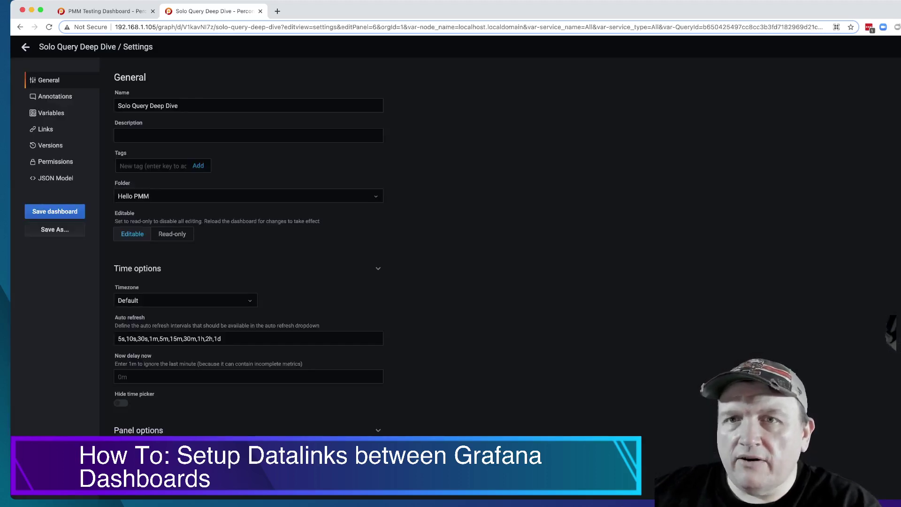
left_click(51, 113)
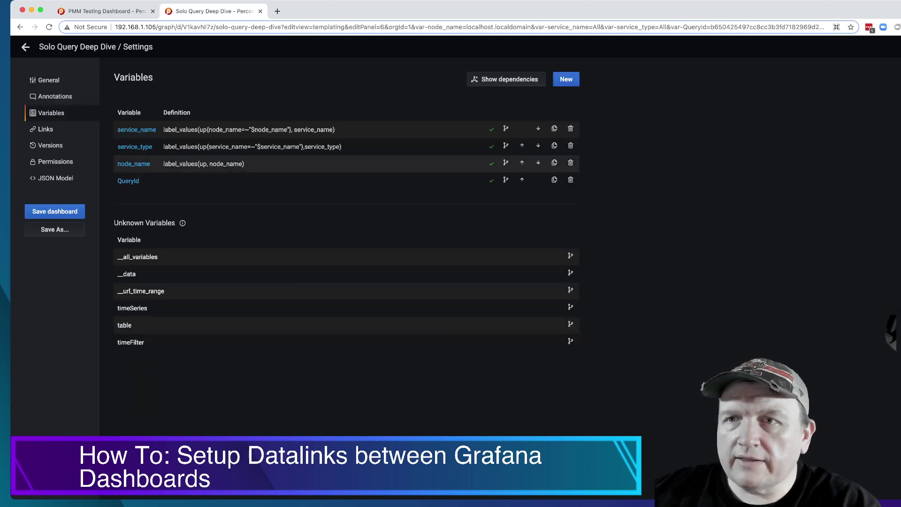
left_click(135, 147)
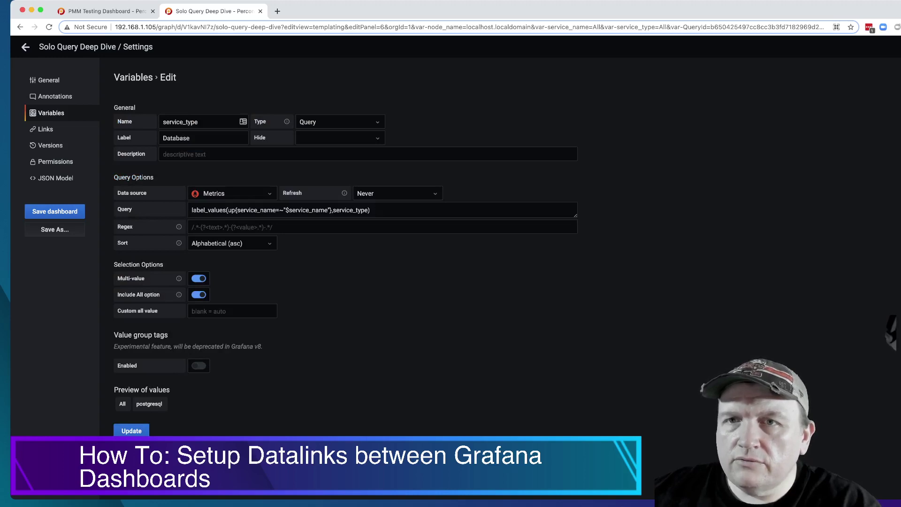
left_click(55, 96)
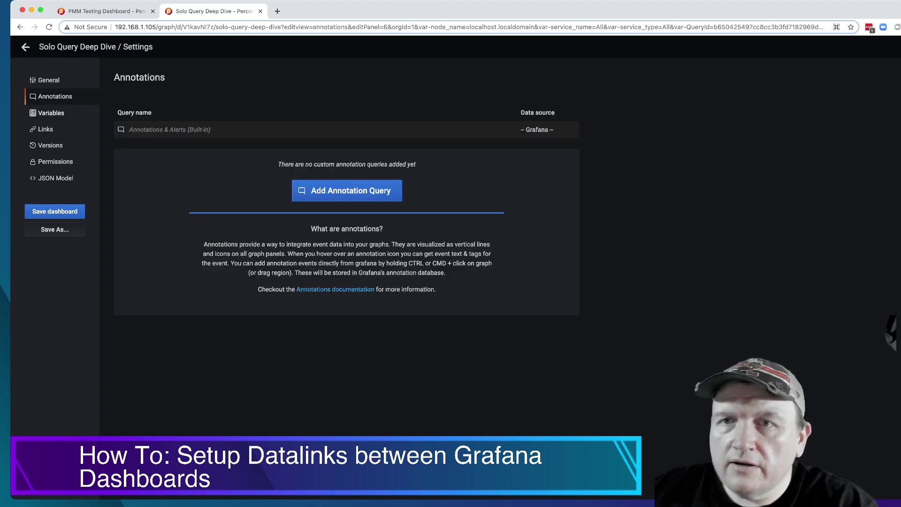
Enable Multi-value and Include All option for the node_name variable and return to the panel editor
left_click(52, 113)
double_click(126, 164)
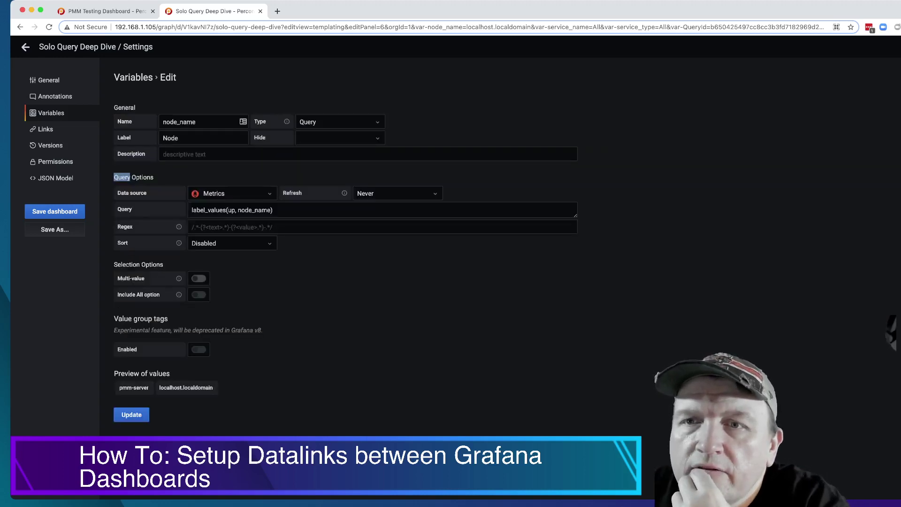
left_click(199, 278)
left_click(199, 294)
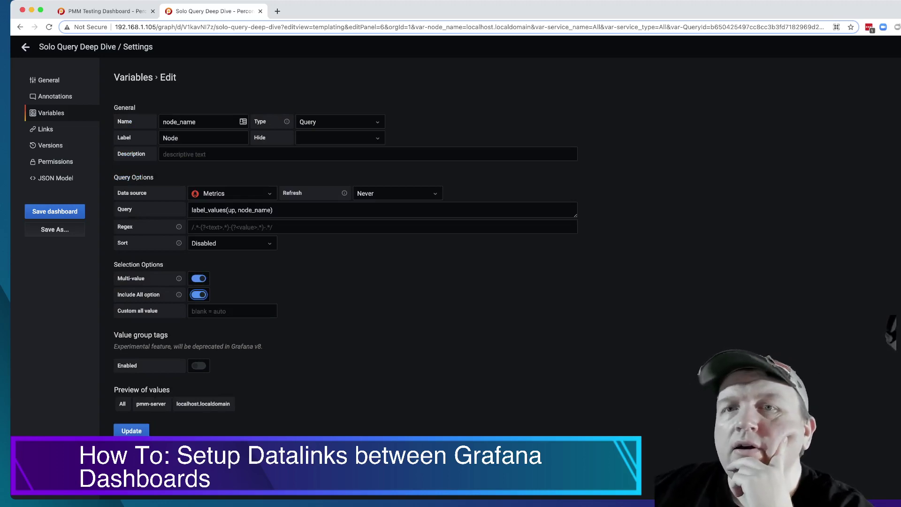
left_click(25, 47)
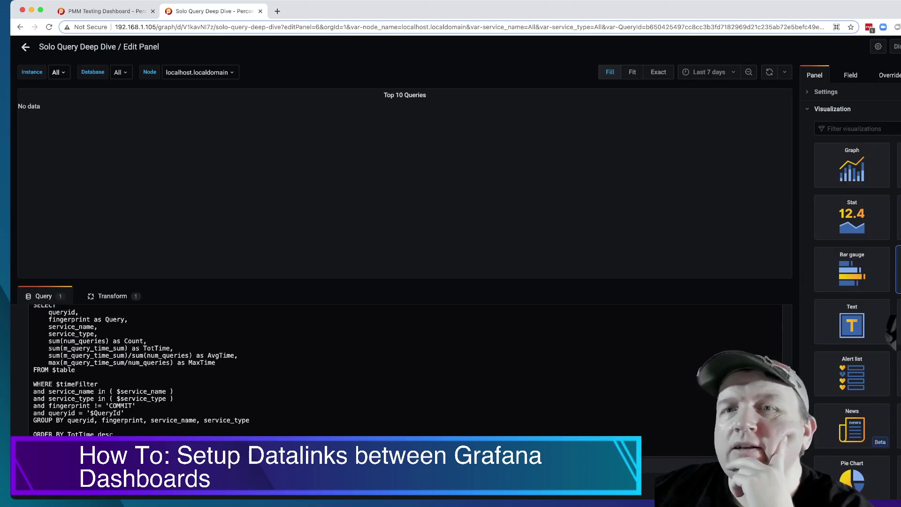
Check which options the Database and Node filters offer above the Top 10 Queries panel
left_click(58, 72)
left_click(136, 72)
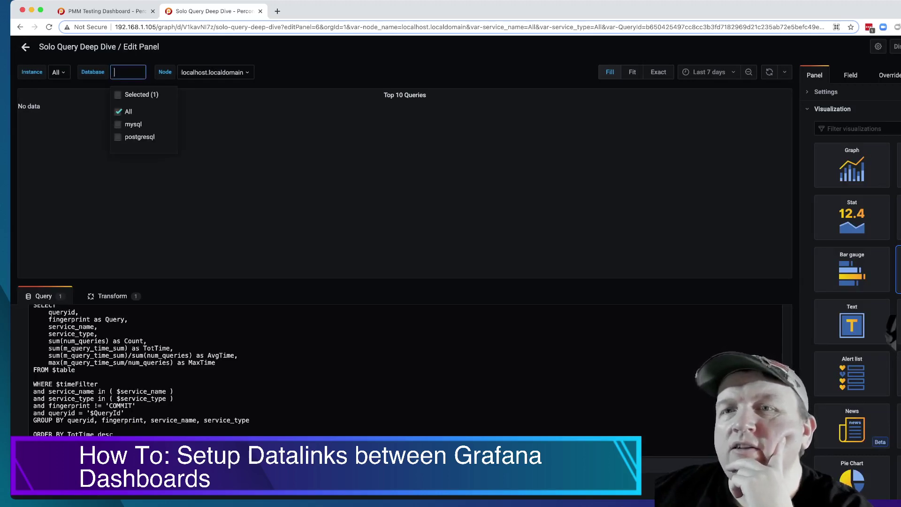
left_click(211, 72)
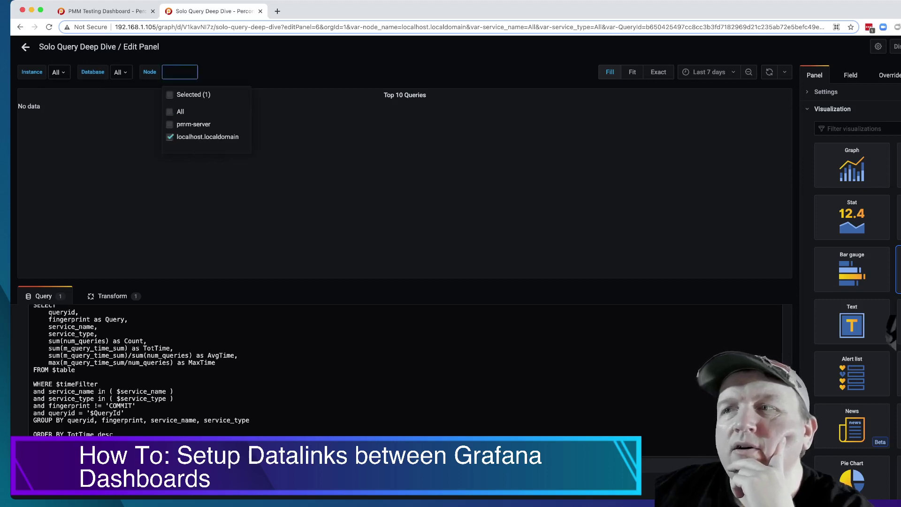
left_click(300, 73)
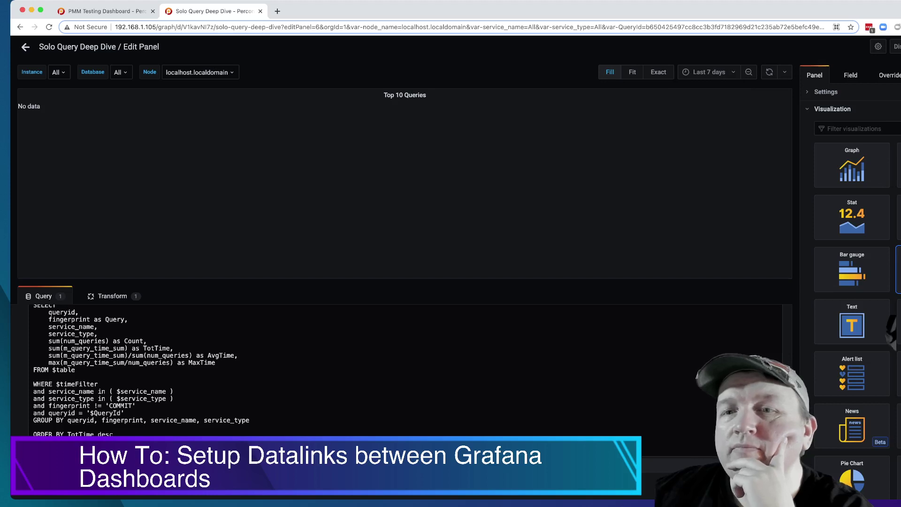
Examine the Top 10 Queries panel's request and response in the query inspector, check the table's columns, and return to the dashboard
scroll(398, 370, "up", 3)
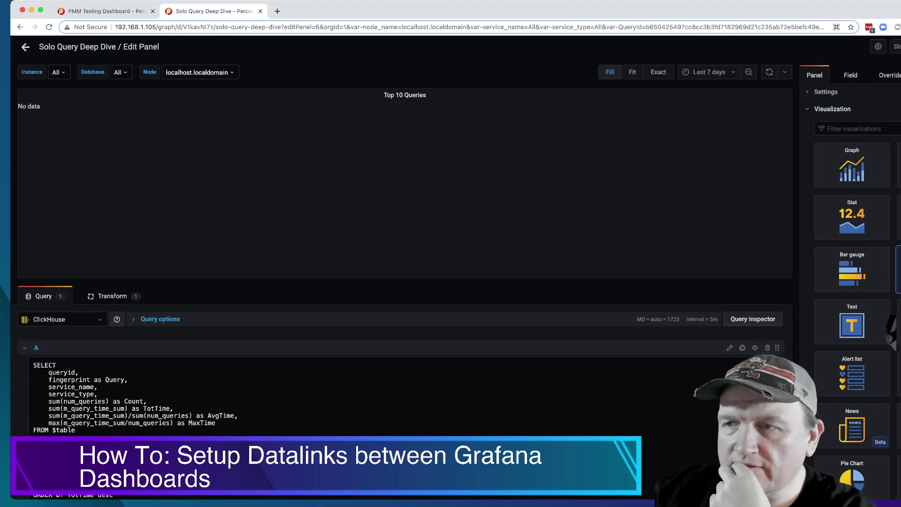
left_click(752, 319)
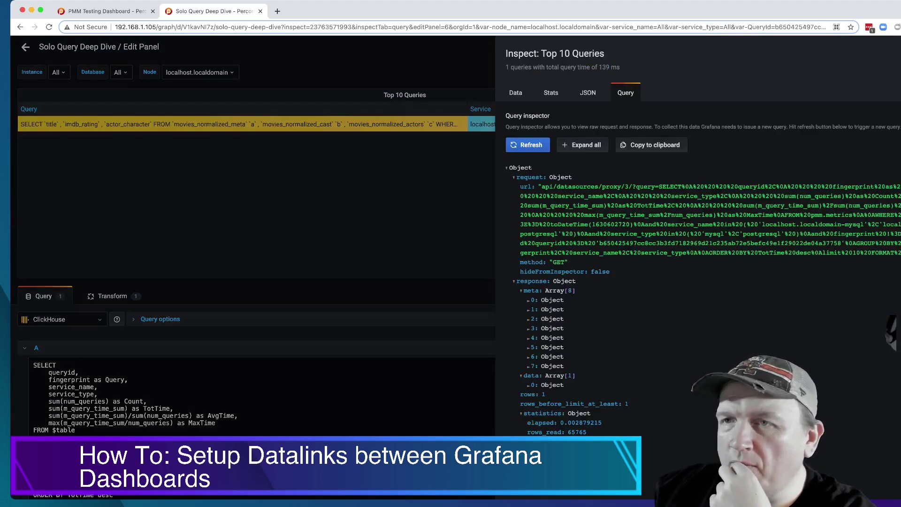
key("Escape")
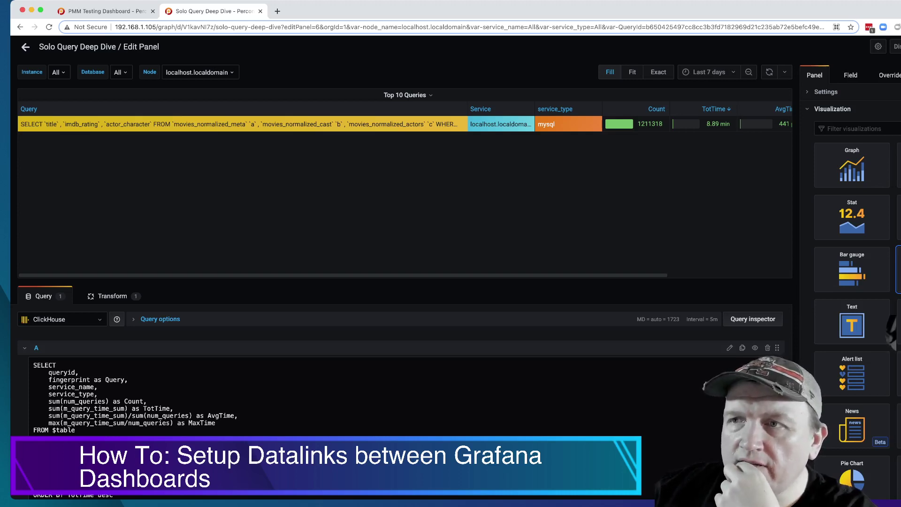
scroll(404, 193, "right", 5)
scroll(405, 193, "left", 5)
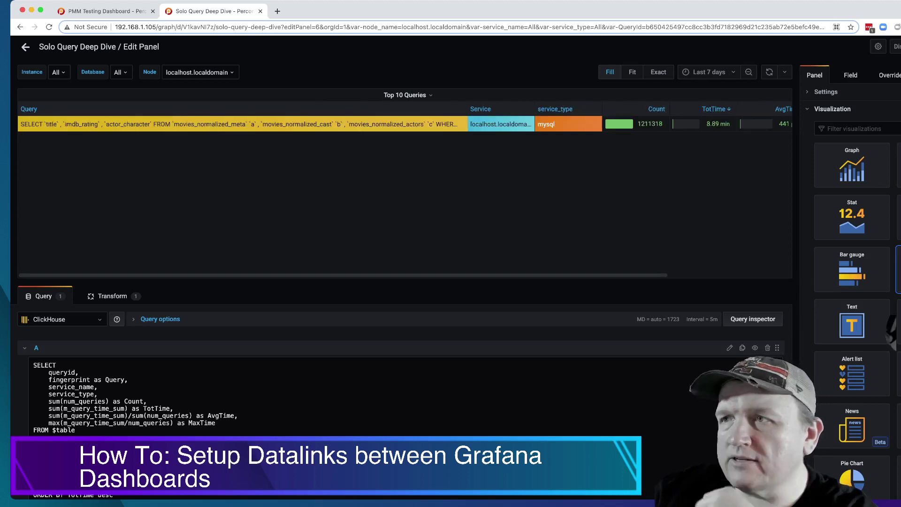
key("Escape")
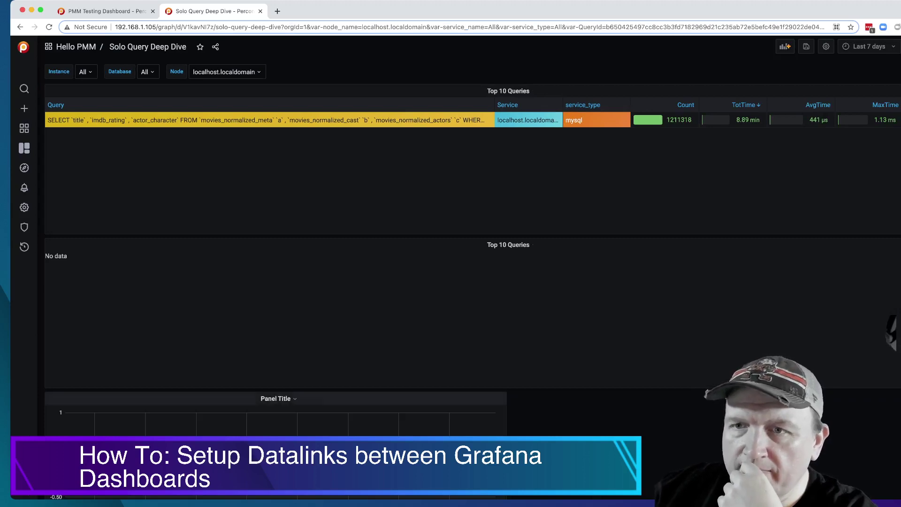
Remove the empty graph panel named Panel Title from the Solo Query Deep Dive dashboard
left_click(276, 399)
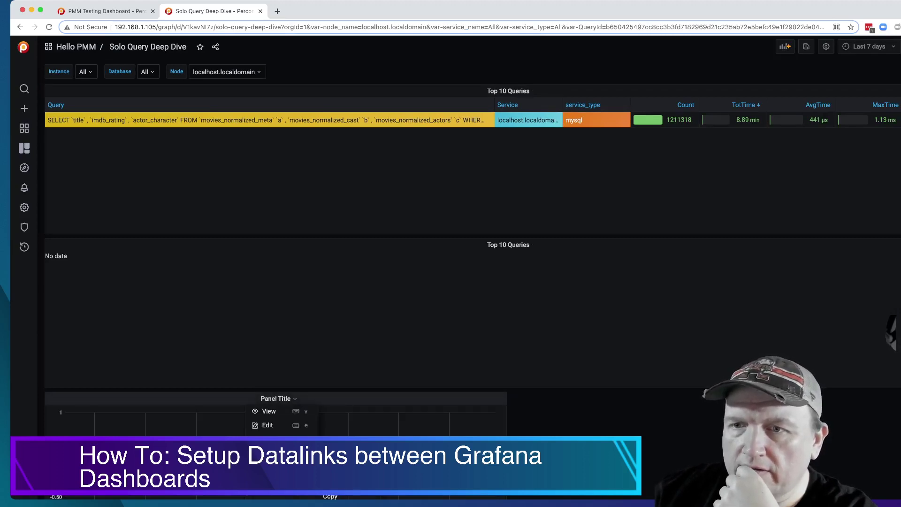
scroll(469, 235, "down", 1)
scroll(469, 277, "down", 1)
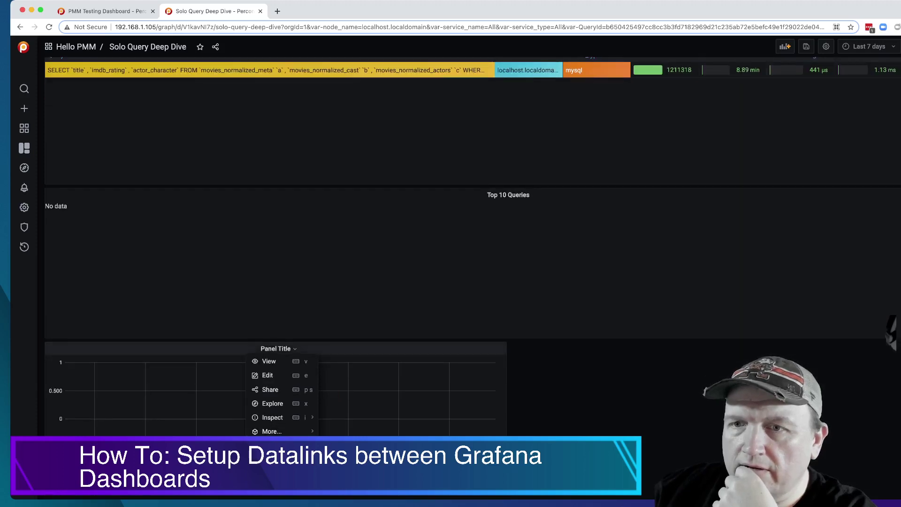
key("p")
key("r")
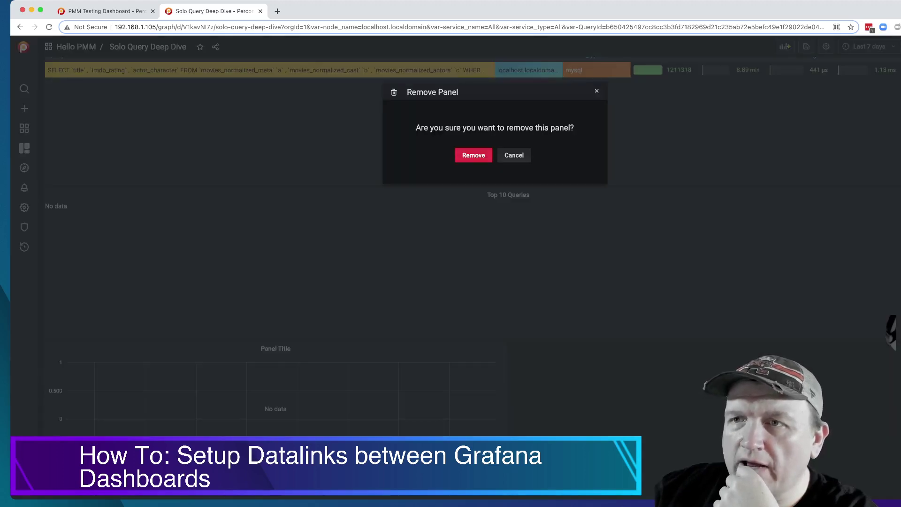
key("Return")
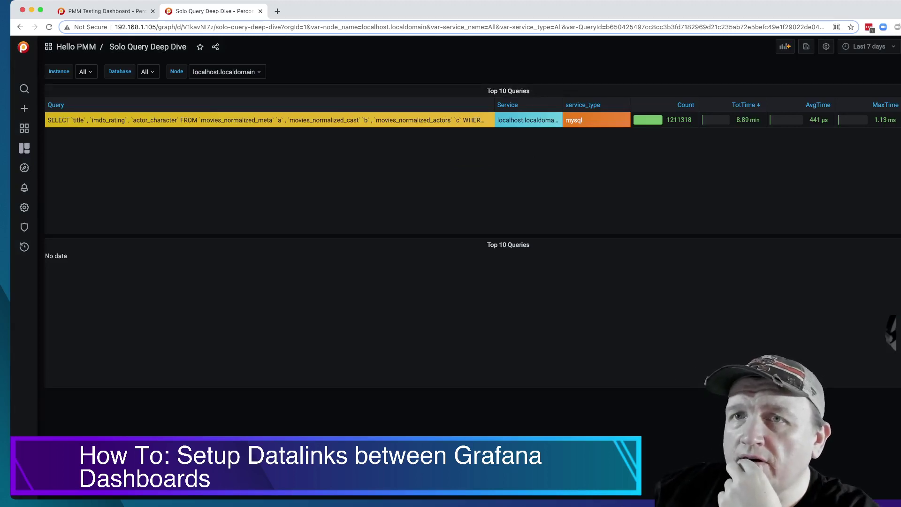
Copy the Database Response Time graph panel from the PMM Testing Dashboard
left_click(109, 11)
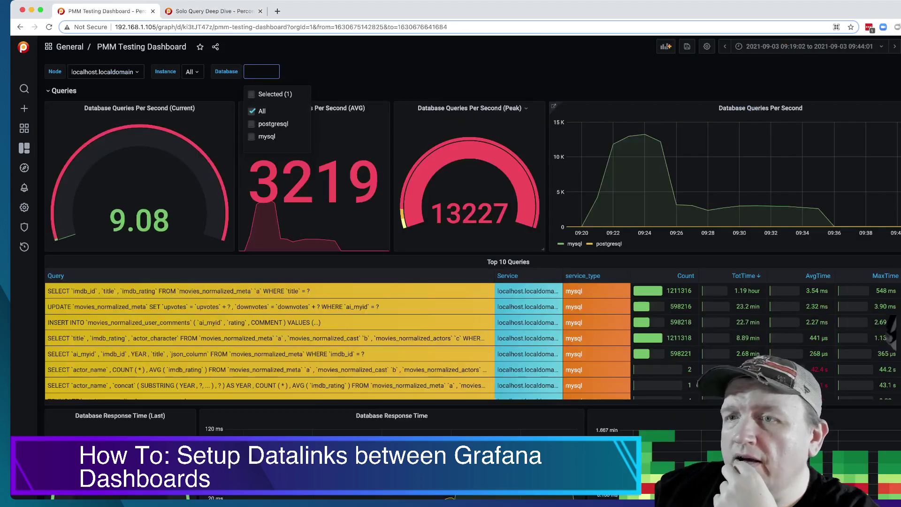
scroll(892, 331, "down", 4)
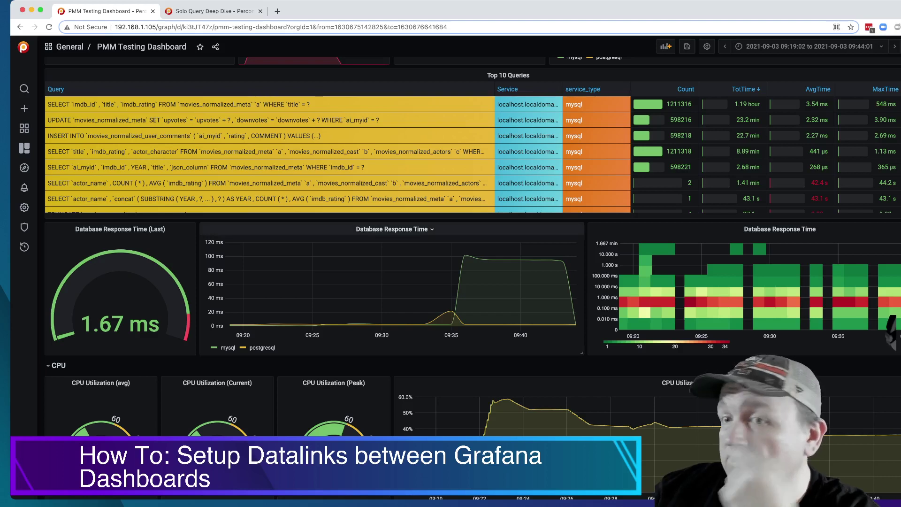
left_click(392, 229)
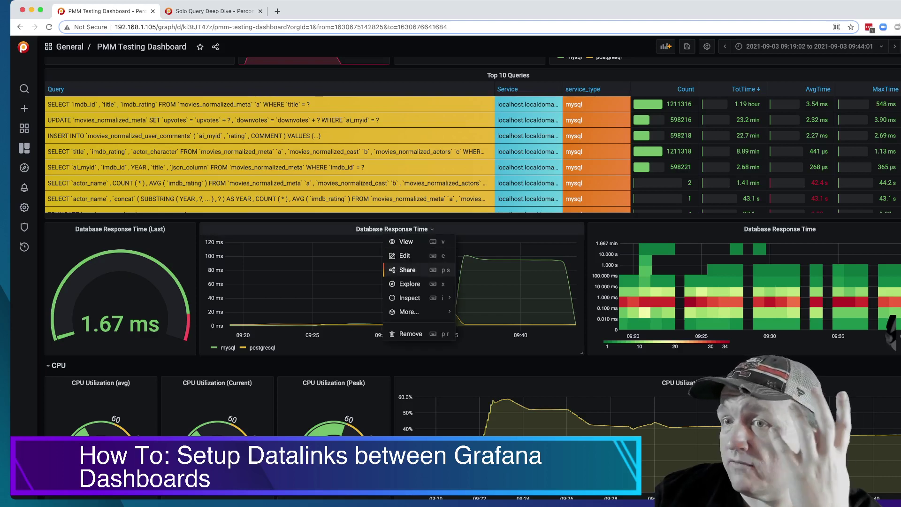
mouse_move(408, 311)
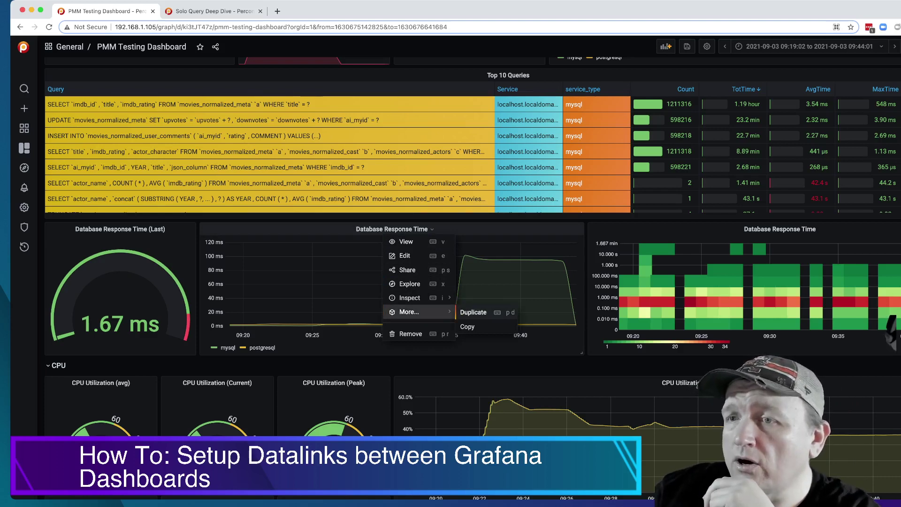
left_click(467, 326)
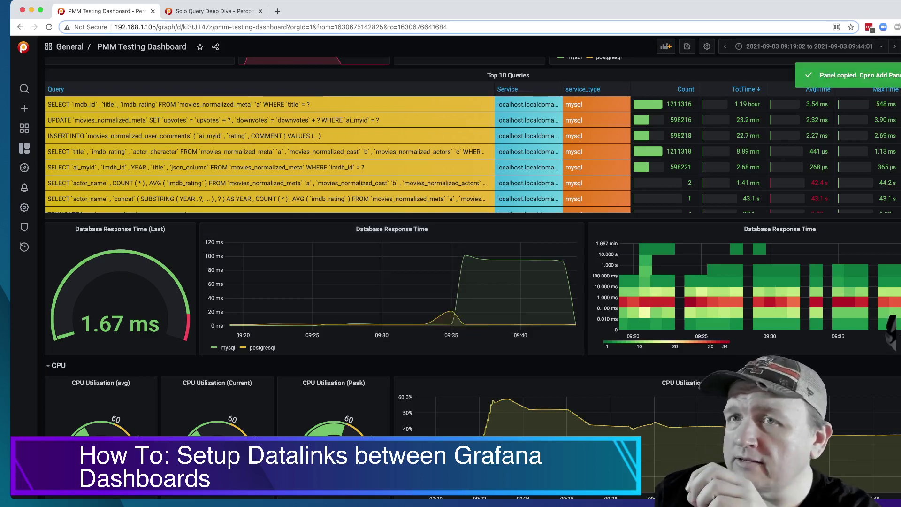
Paste the copied Database Response Time panel into the Solo Query Deep Dive dashboard
left_click(214, 12)
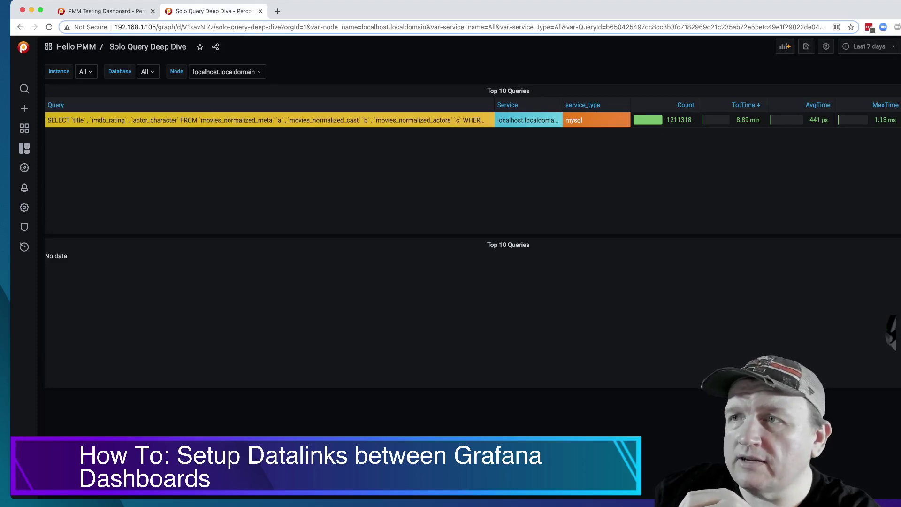
left_click(784, 47)
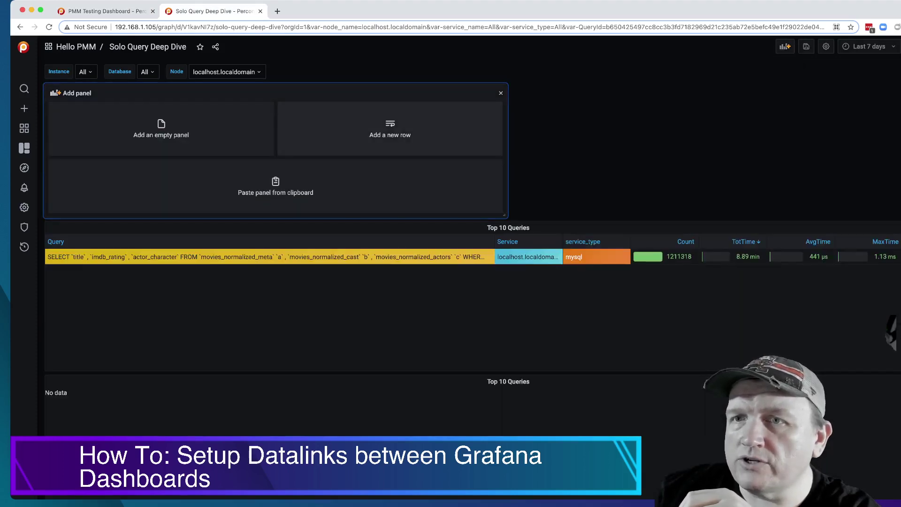
left_click(275, 186)
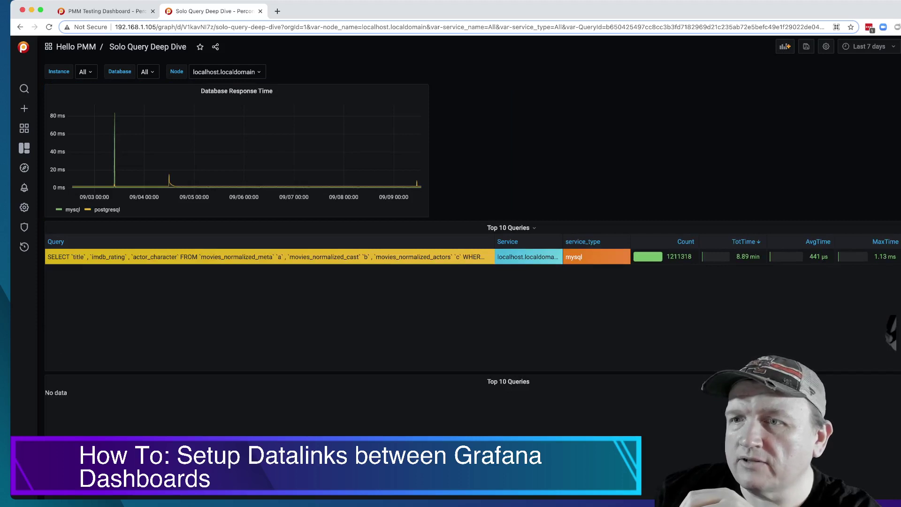
Remove the lower Top 10 Queries panel without data from the Solo Query Deep Dive dashboard
left_click(508, 380)
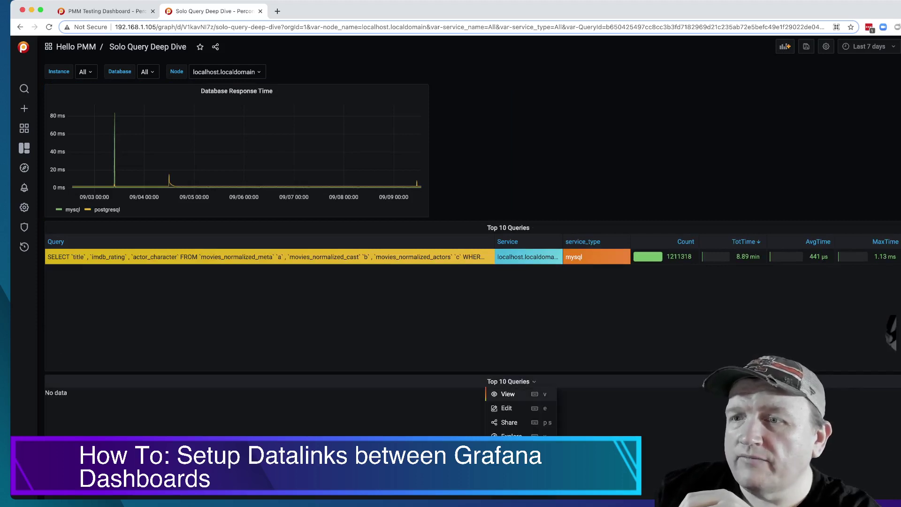
left_click(510, 486)
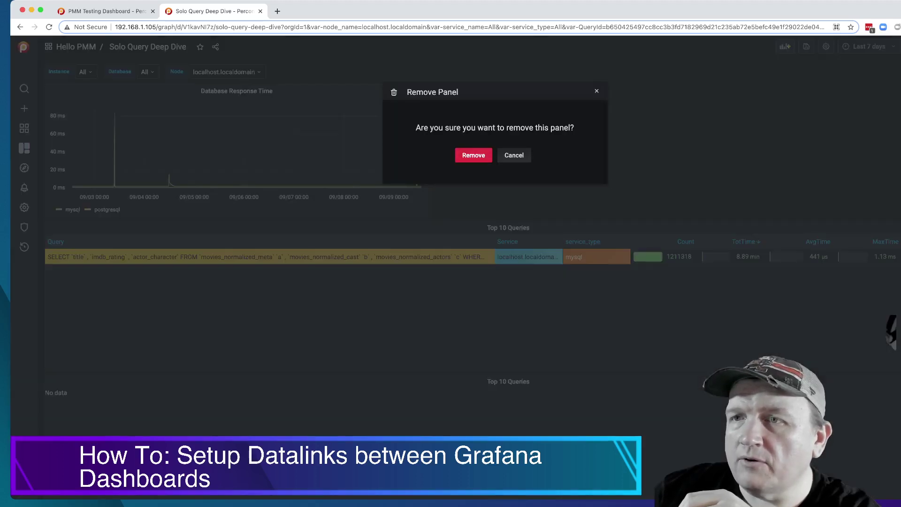
key("Return")
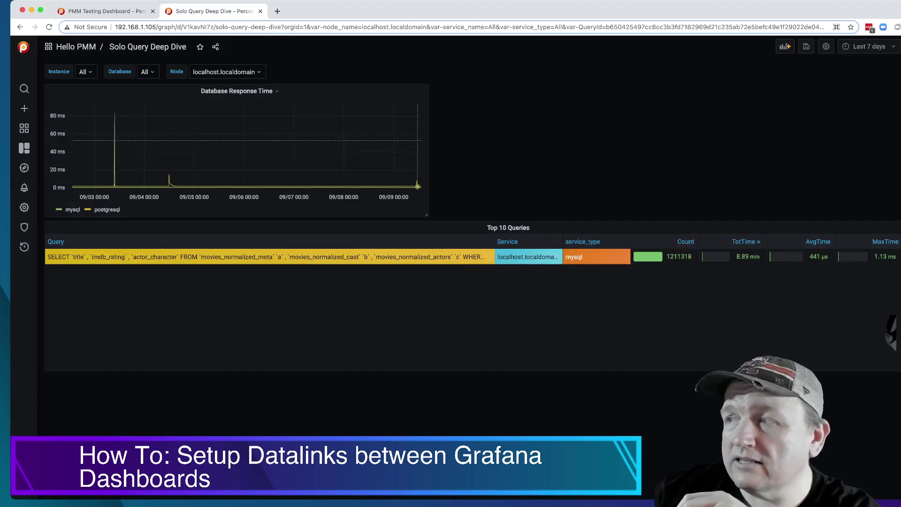
Open the Database Response Time graph for editing and start an "and queryid" condition below the service_type filter in its query
left_click(239, 91)
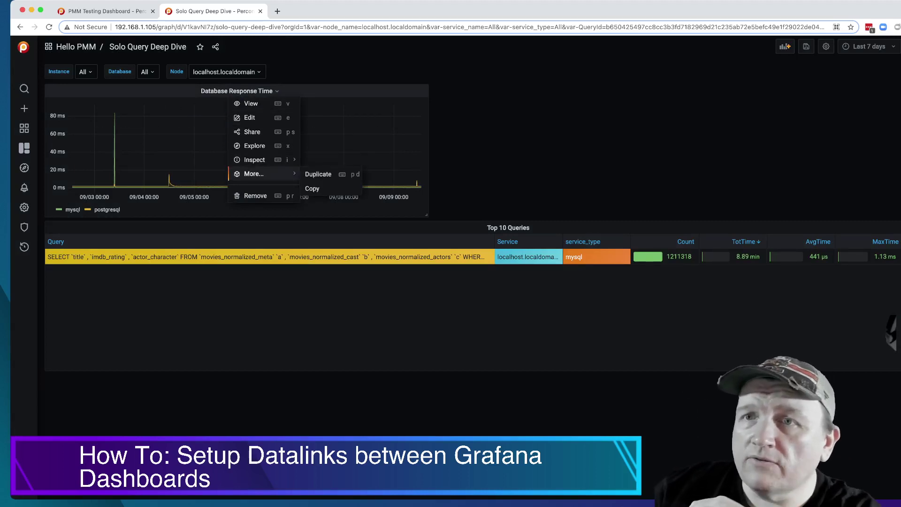
left_click(249, 117)
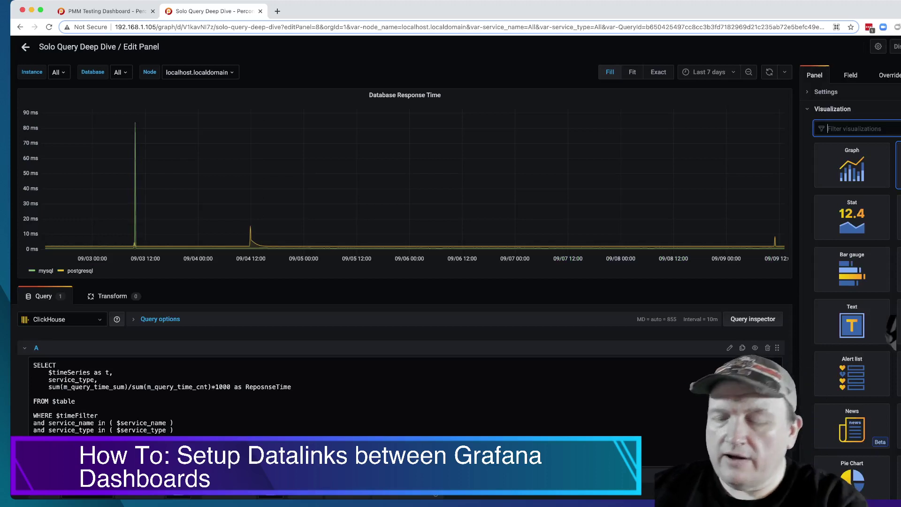
left_click(174, 429)
key("Return")
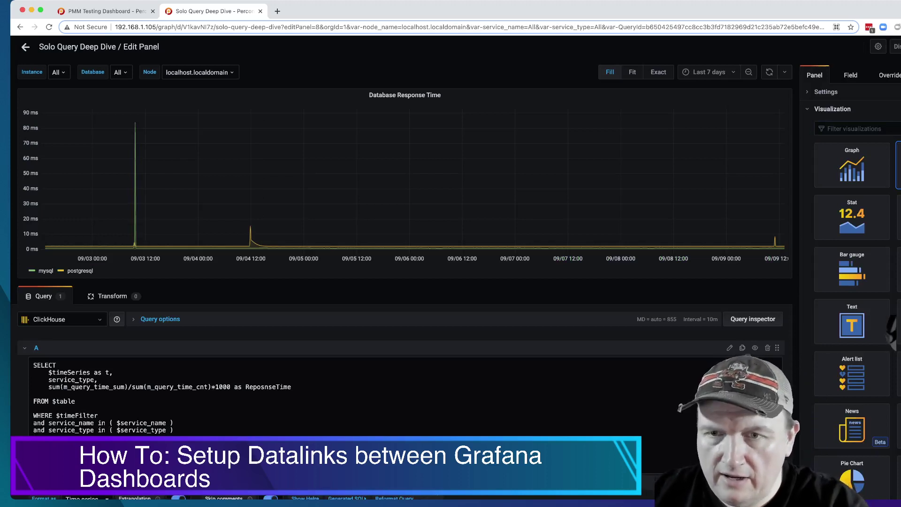
type("and quer")
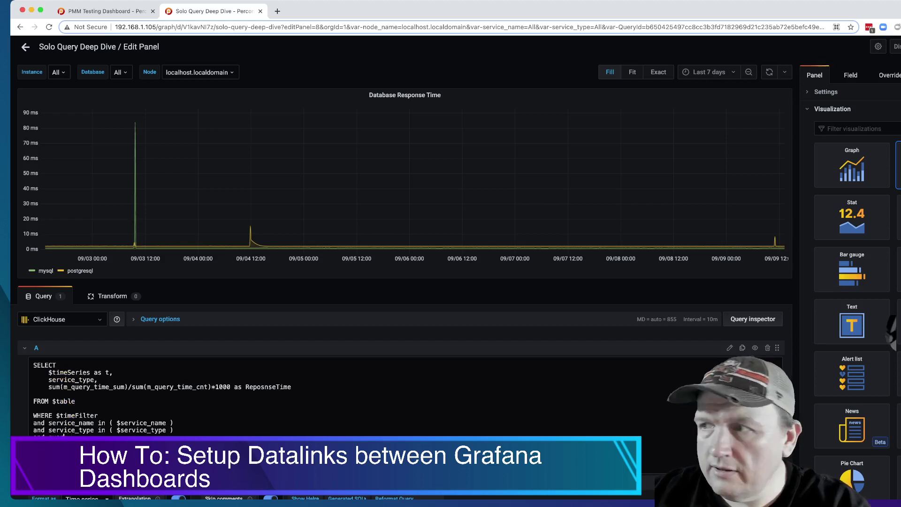
type("tyyi")
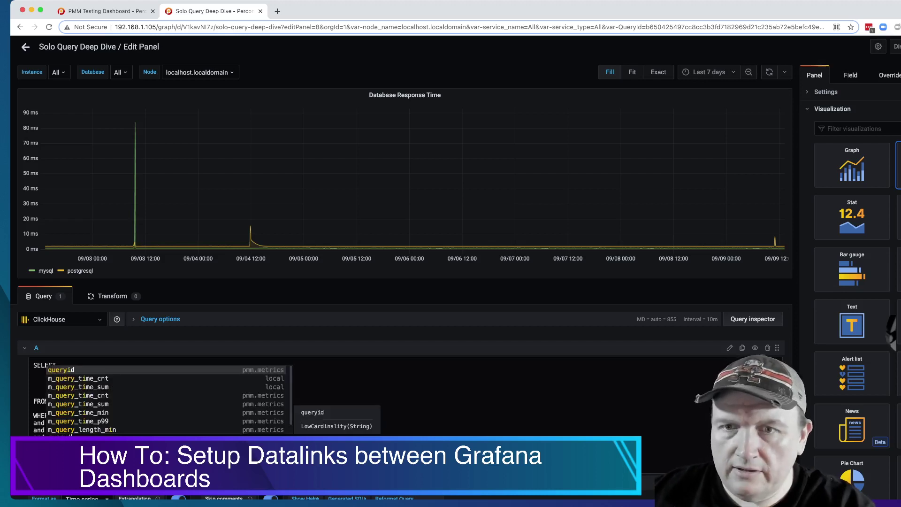
key("Return")
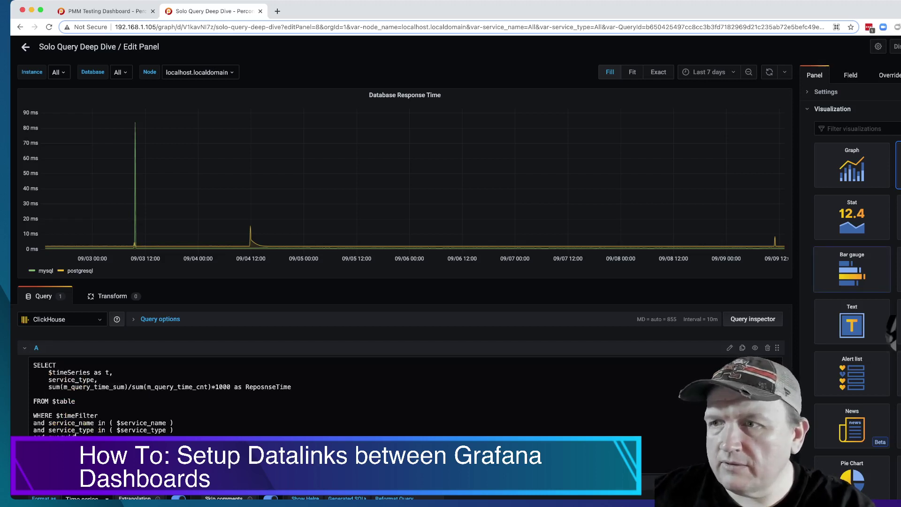
scroll(852, 269, "down", 5)
scroll(404, 376, "down", 1)
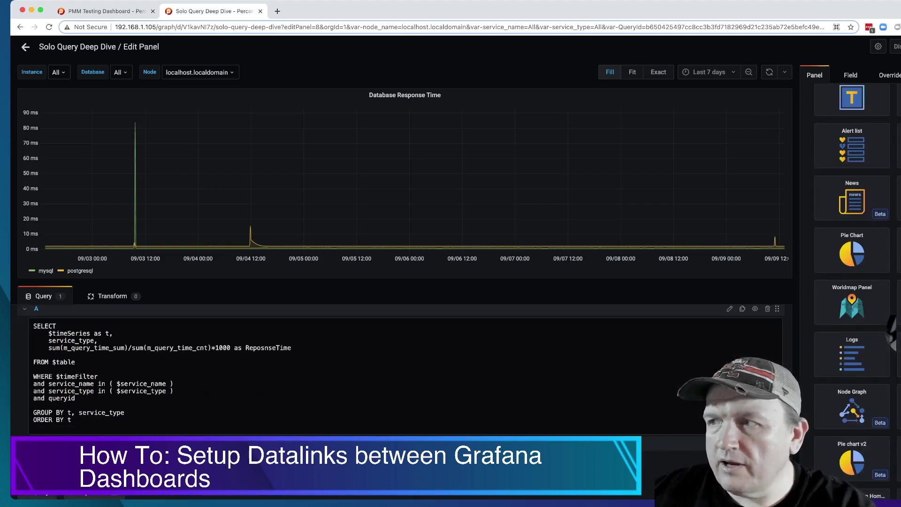
Complete the graph query's queryid condition with = '$QueryId' and return to the Solo Query Deep Dive dashboard
key("super+Tab")
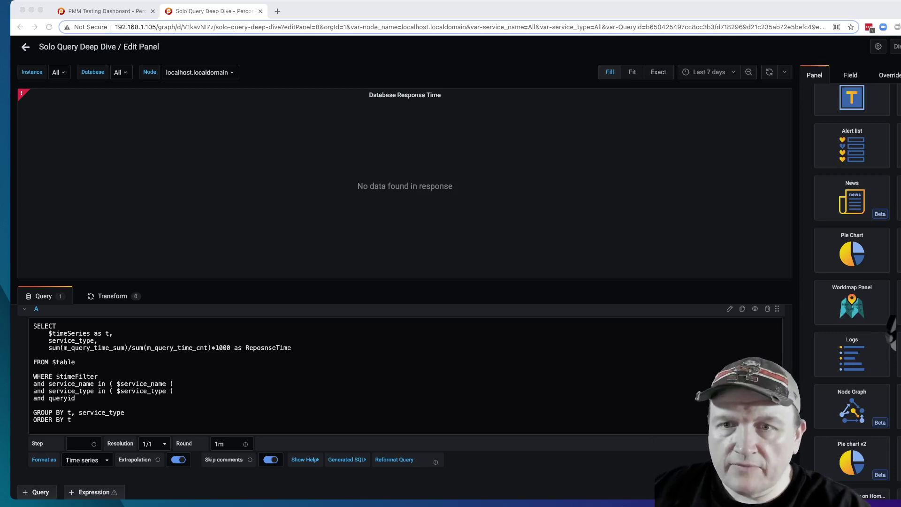
key("super+Tab")
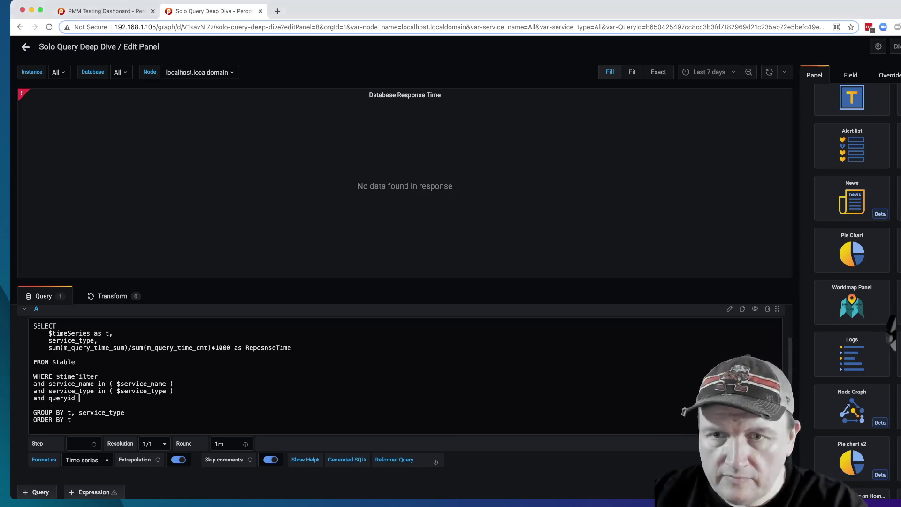
type("= '$")
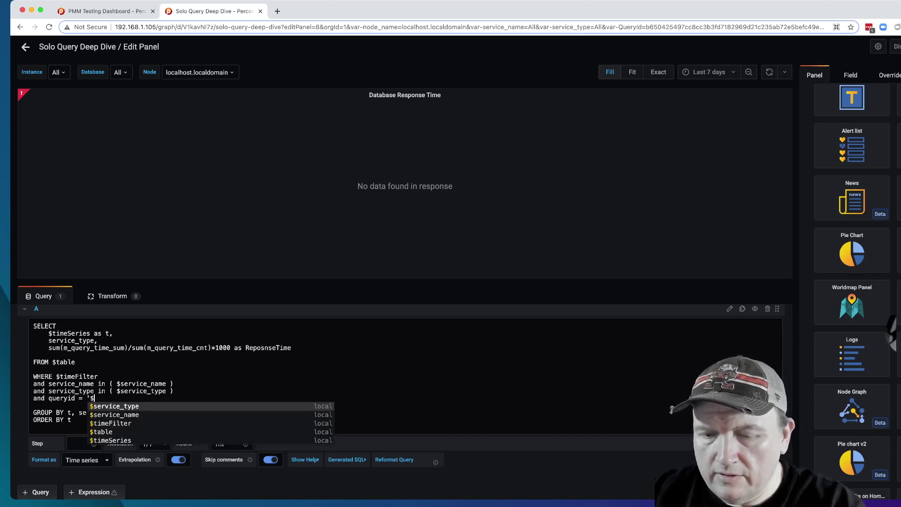
type("QueryId'")
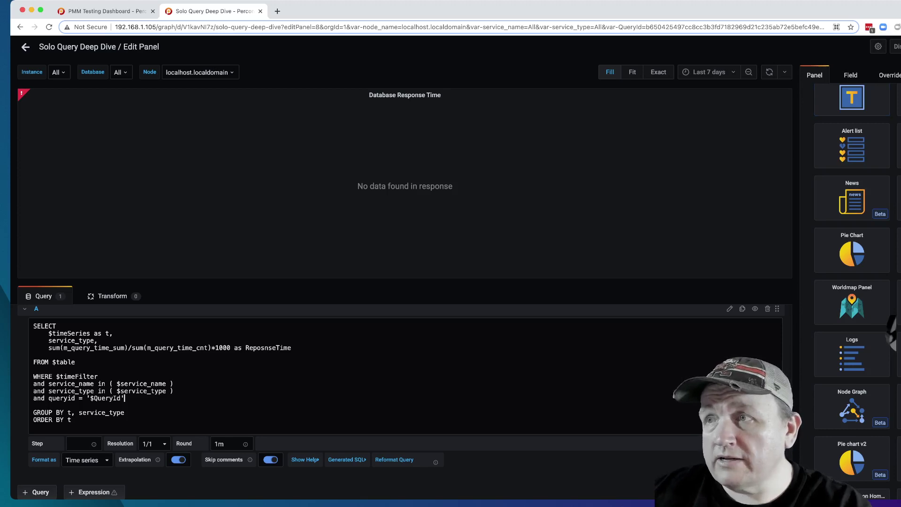
key("Escape")
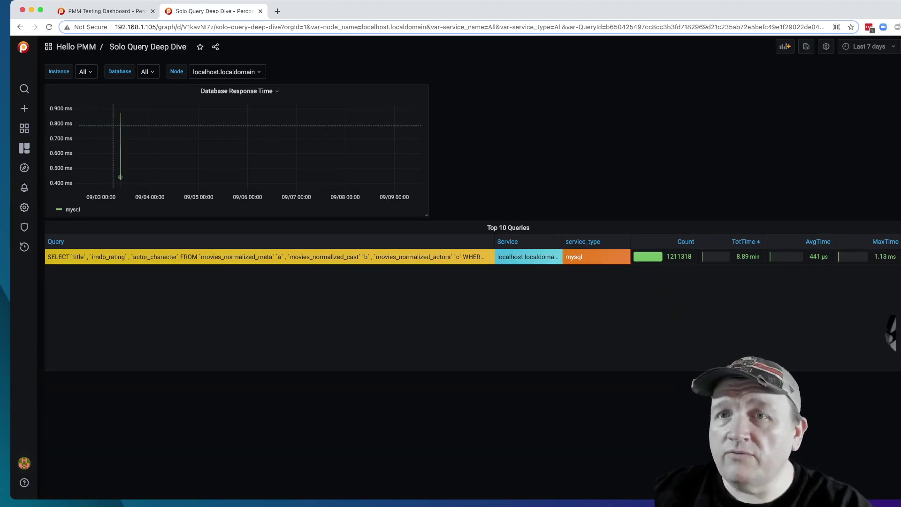
left_click_drag(112, 123, 135, 124)
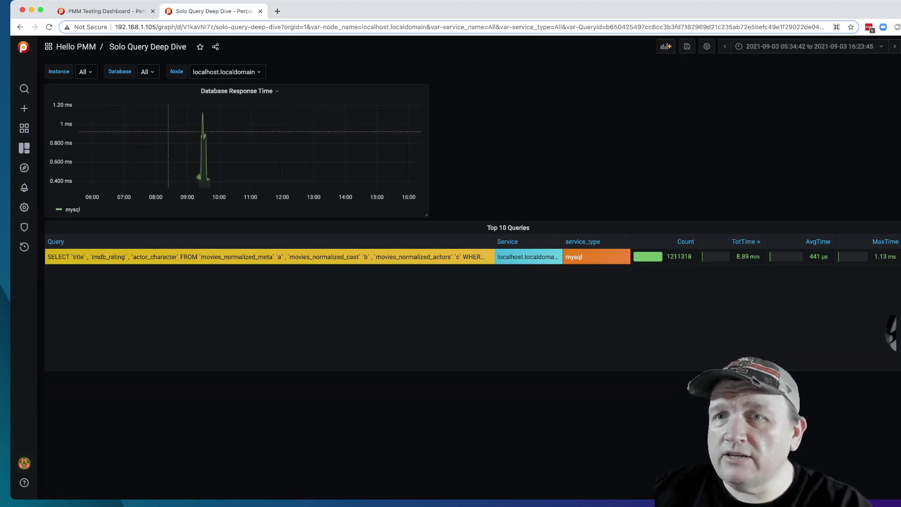
left_click_drag(192, 141, 224, 140)
left_click_drag(143, 135, 339, 141)
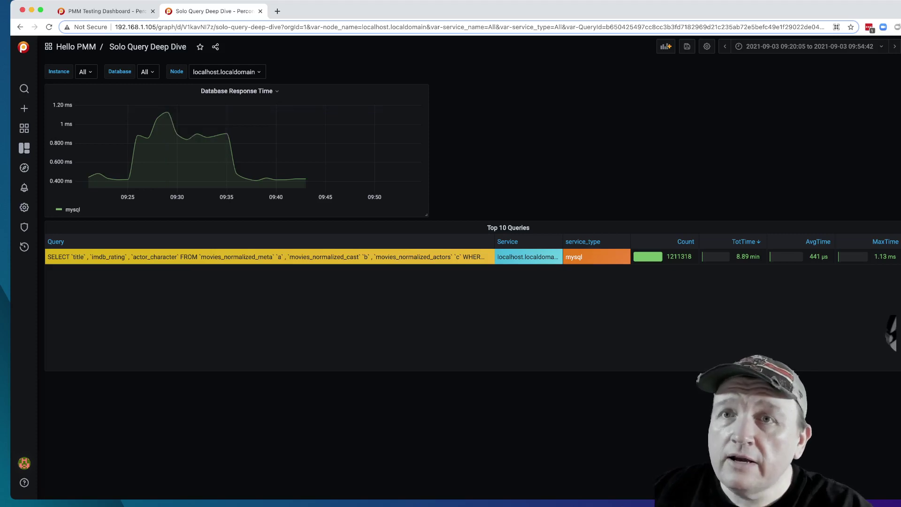
Copy the Database Response Time heatmap panel from the PMM Testing Dashboard
left_click(107, 11)
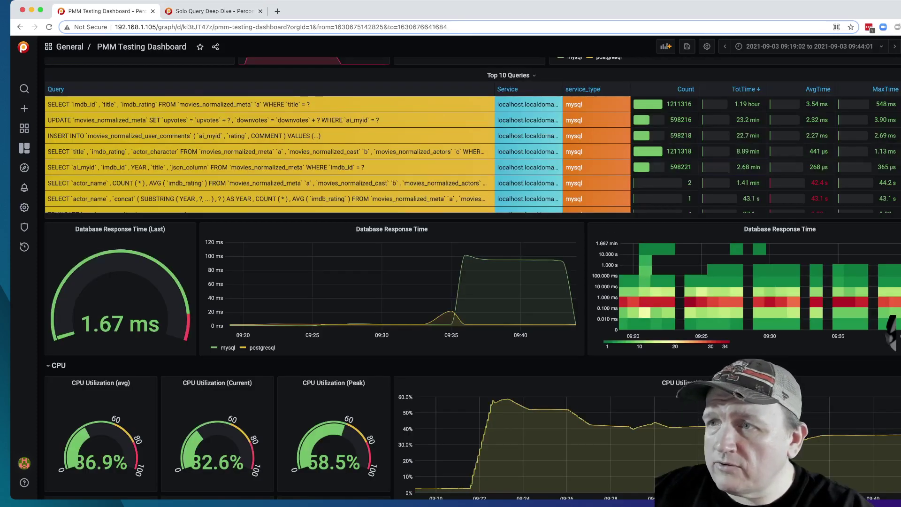
left_click(780, 229)
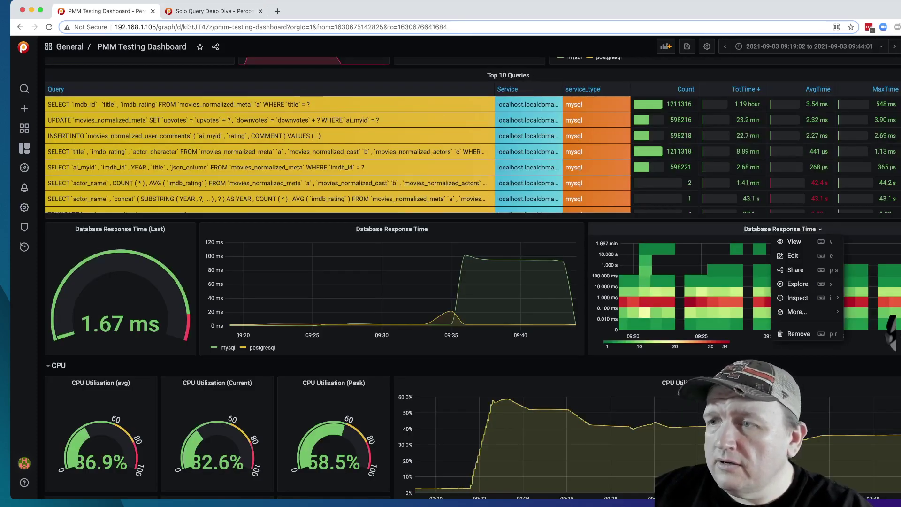
mouse_move(798, 312)
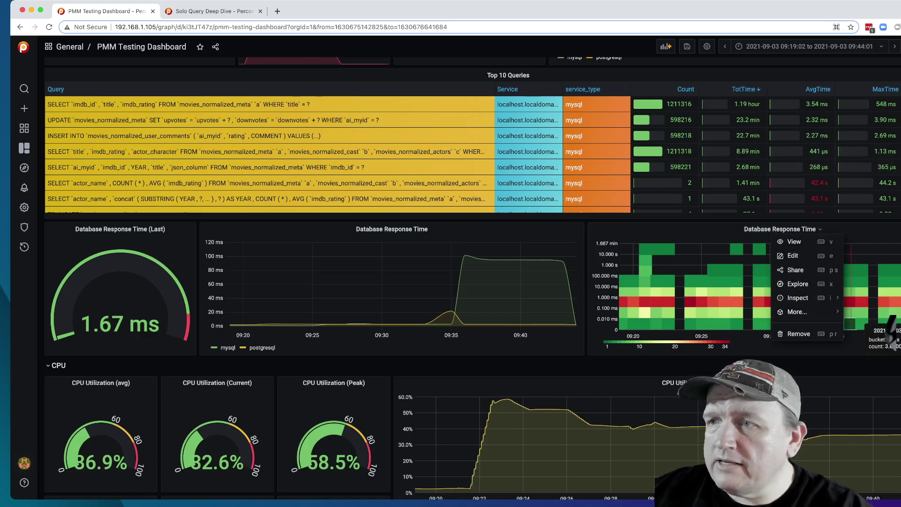
left_click(855, 327)
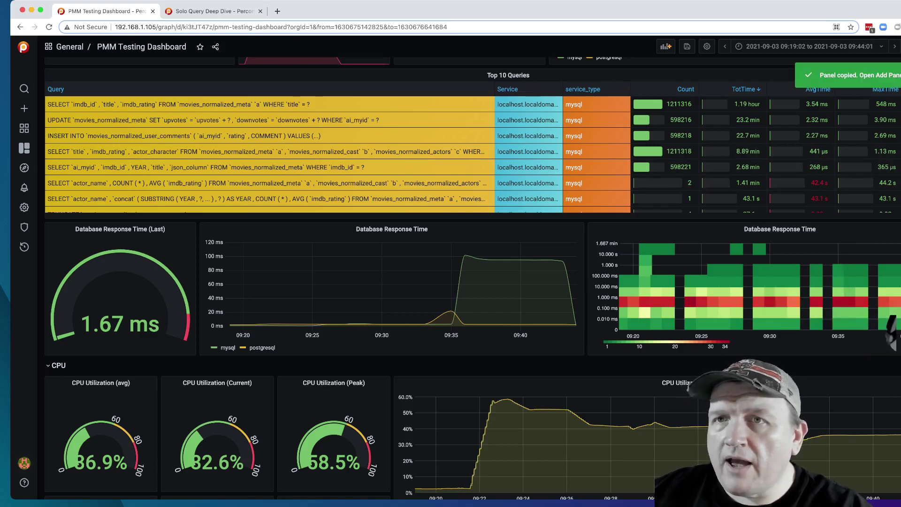
Paste the copied heatmap panel into the Solo Query Deep Dive dashboard and place it to the right of the response-time graph
key("ctrl+Tab")
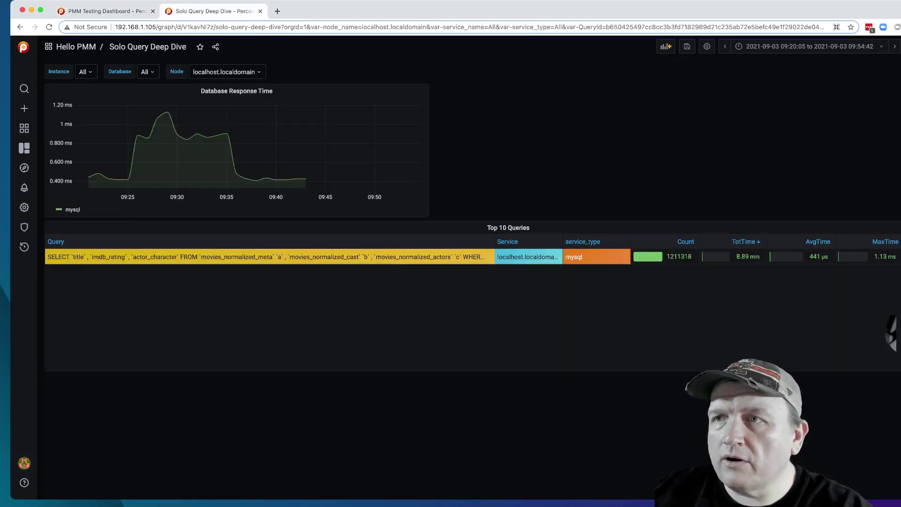
left_click(665, 46)
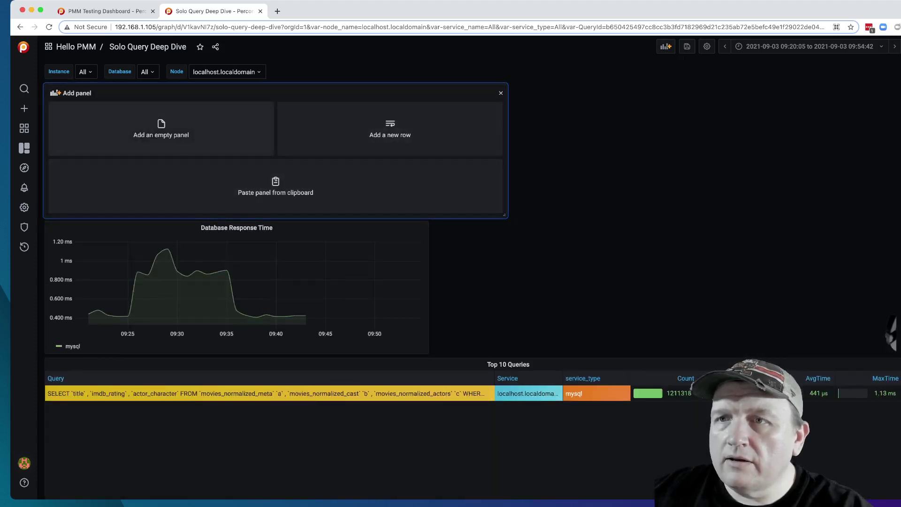
left_click(413, 173)
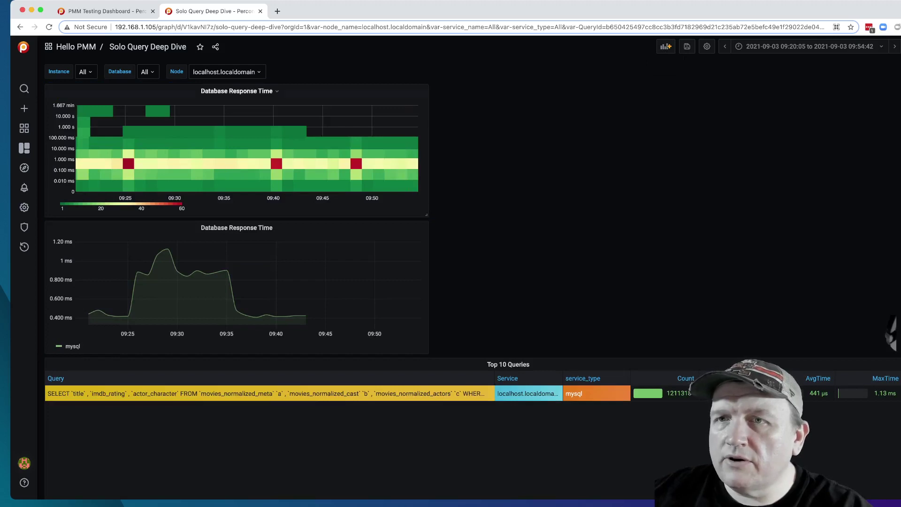
left_click_drag(236, 90, 625, 91)
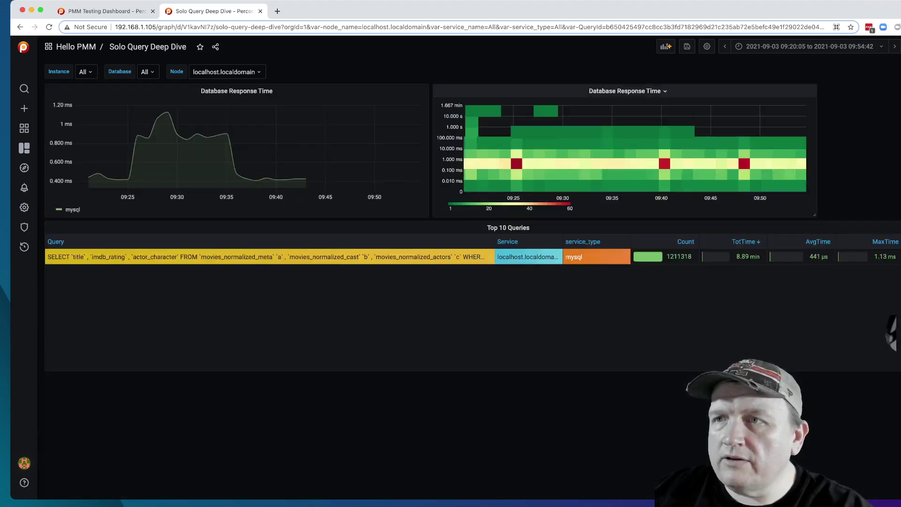
Add the condition and queryid = '$QueryId' below the service_type filter in the heatmap panel's query and return to the dashboard
left_click(625, 90)
left_click(637, 117)
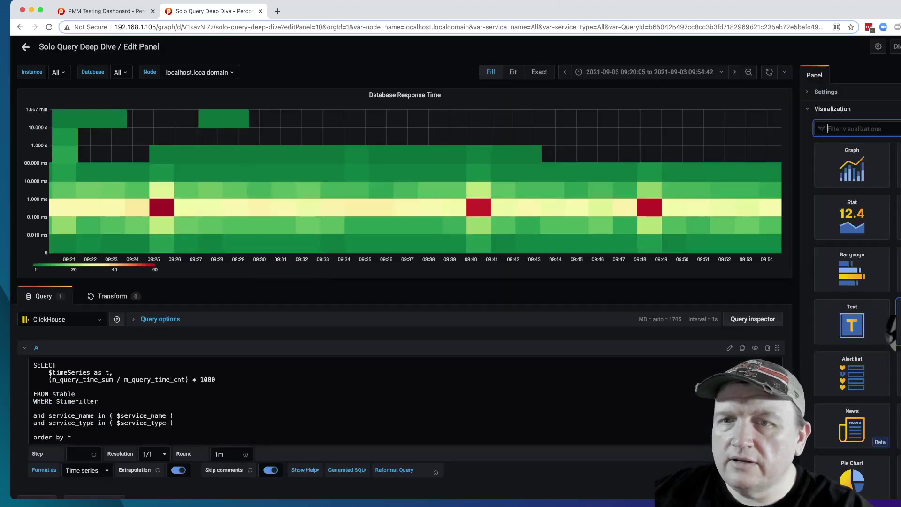
left_click(175, 422)
key("Return")
type("a")
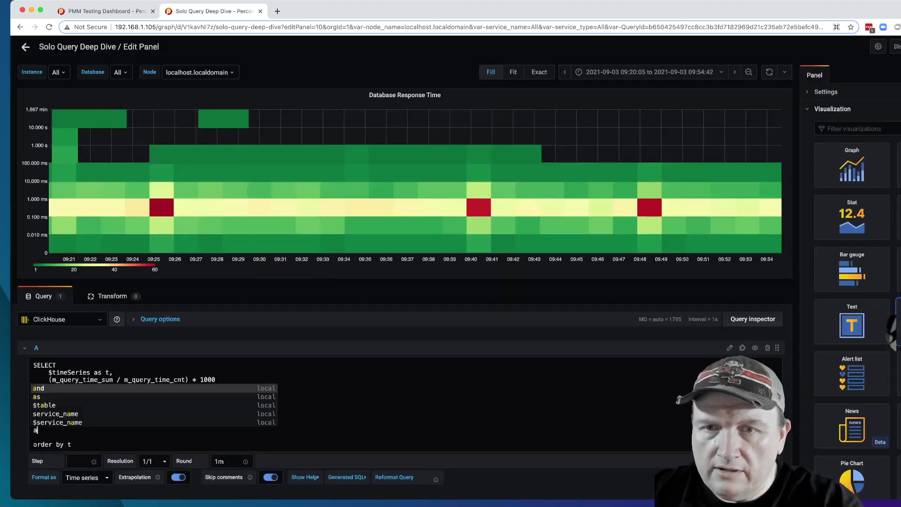
type("nd ")
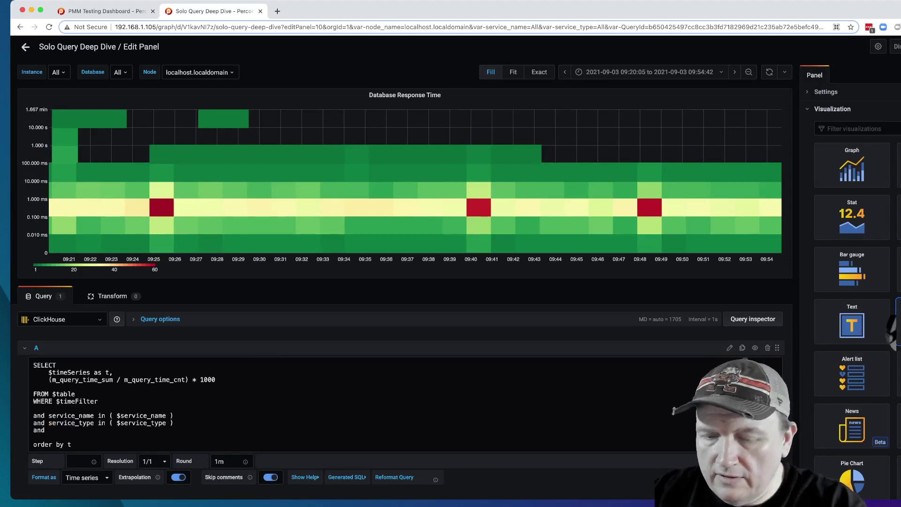
type("queryid")
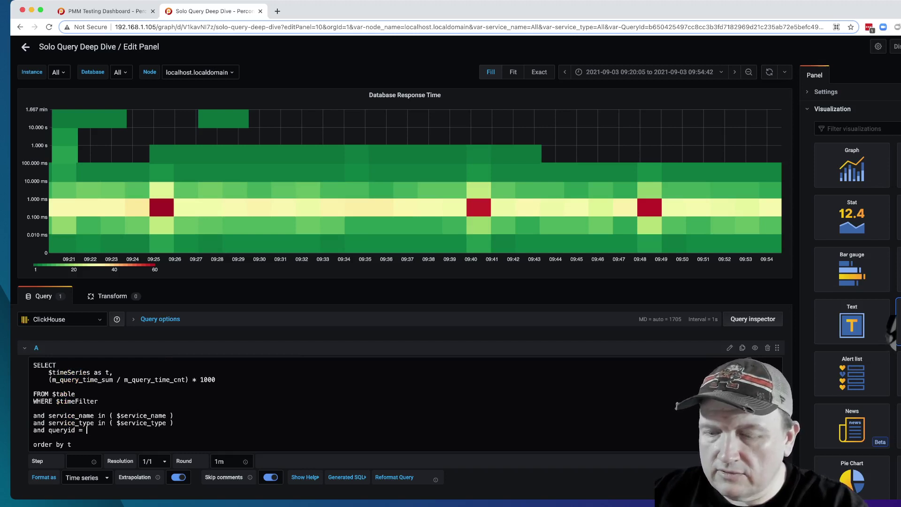
type(" = '$QueryID")
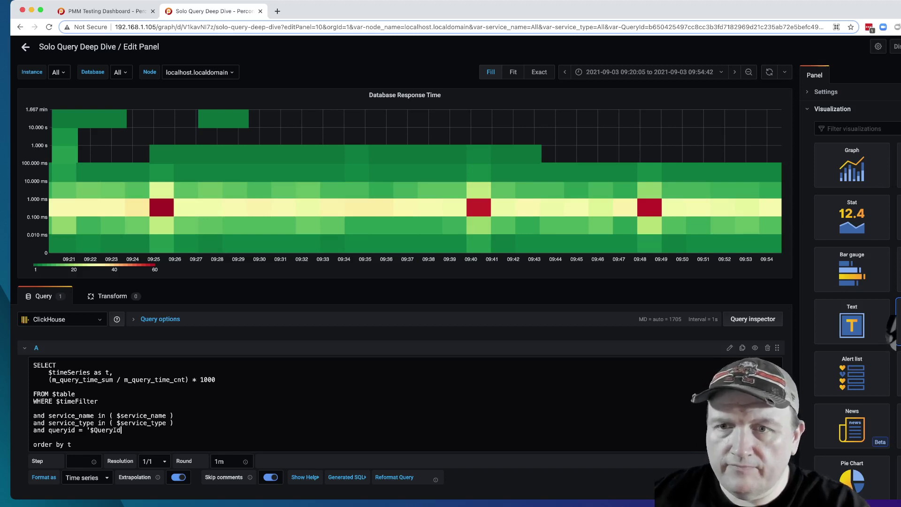
type("d'")
left_click(34, 408)
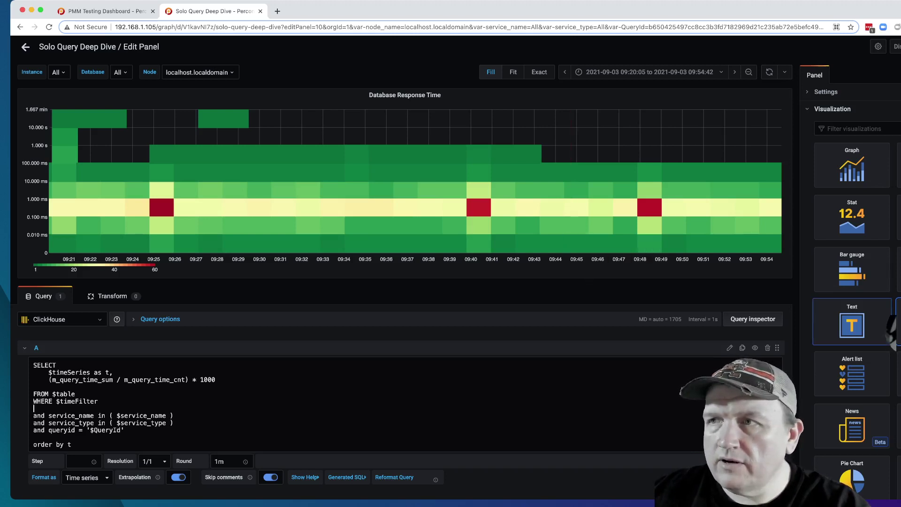
left_click(899, 47)
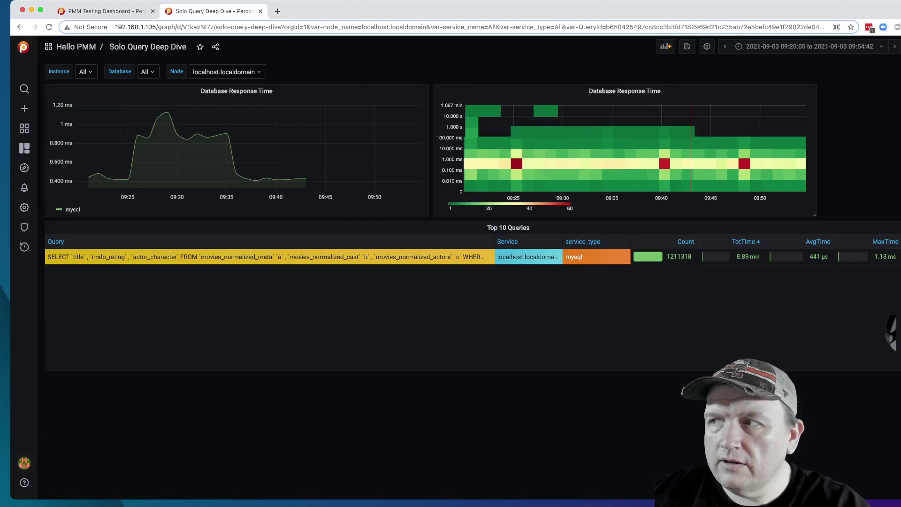
Reopen the heatmap panel to check its query filter, and examine the time buckets of the heatmap on the dashboard
left_click(624, 91)
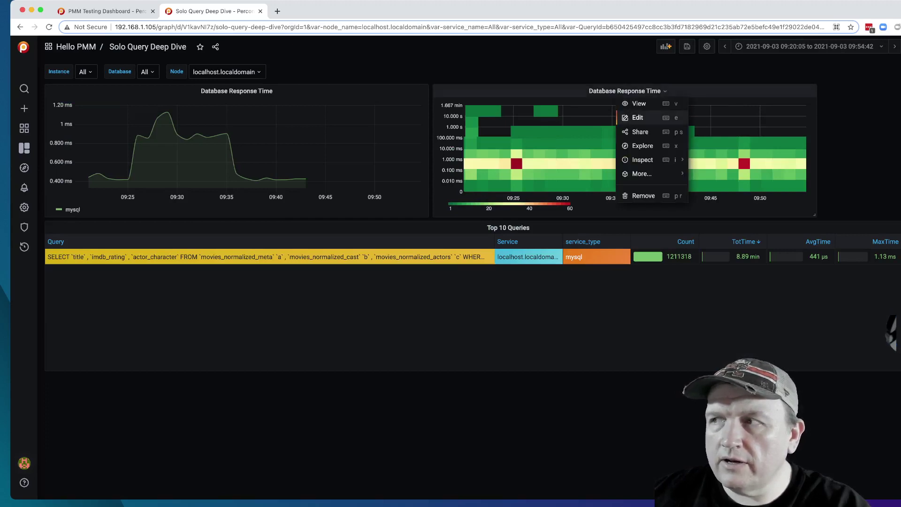
left_click(637, 118)
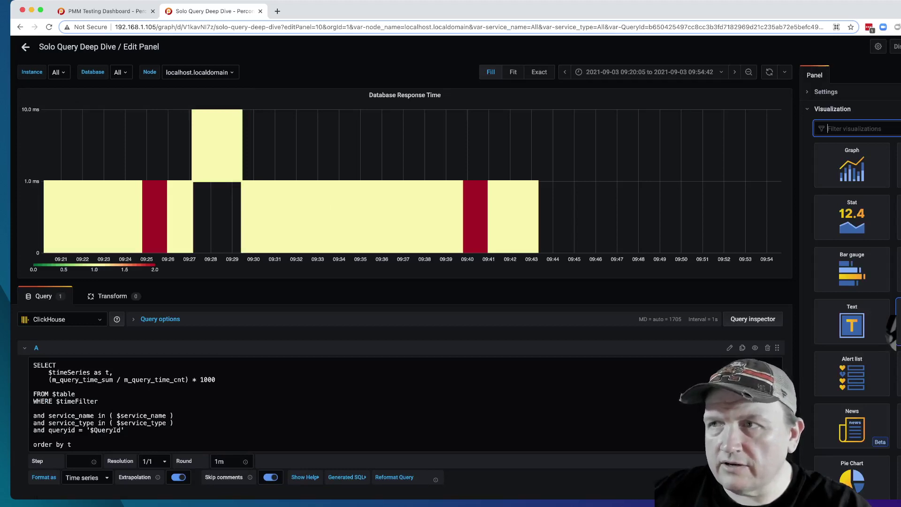
key("Escape")
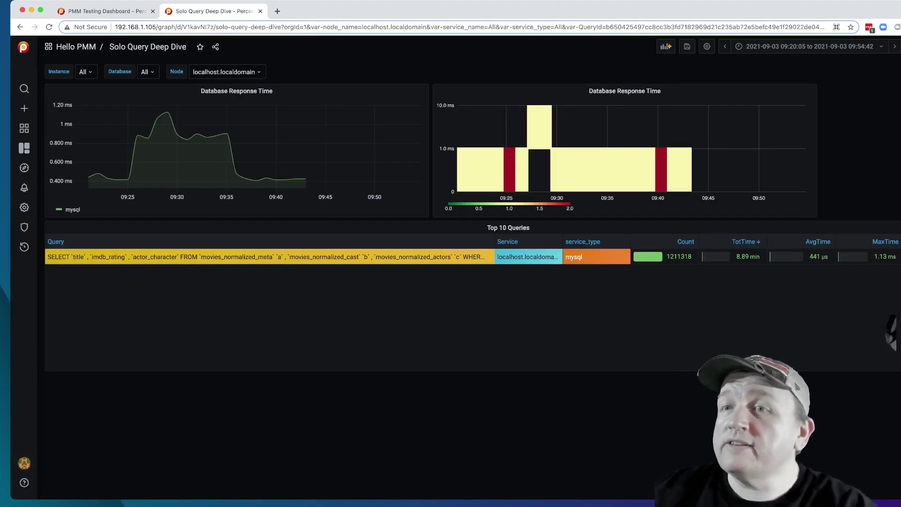
mouse_move(463, 158)
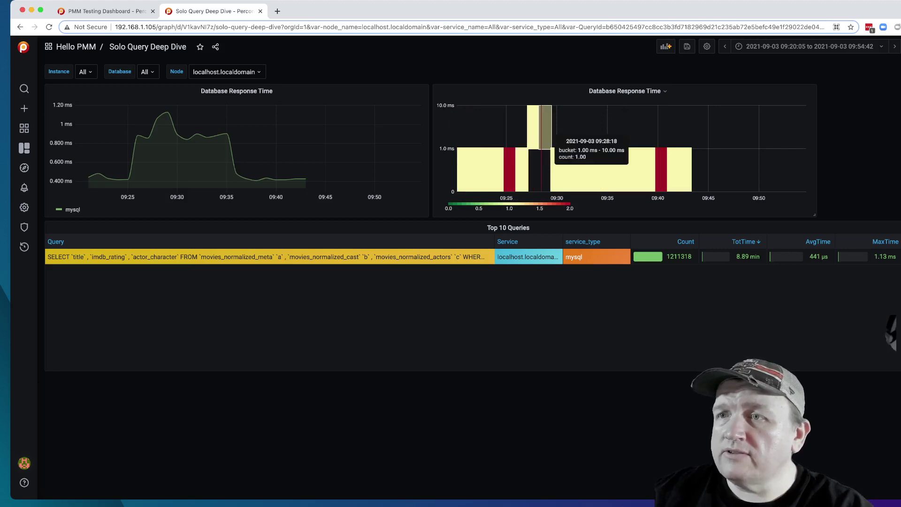
mouse_move(570, 169)
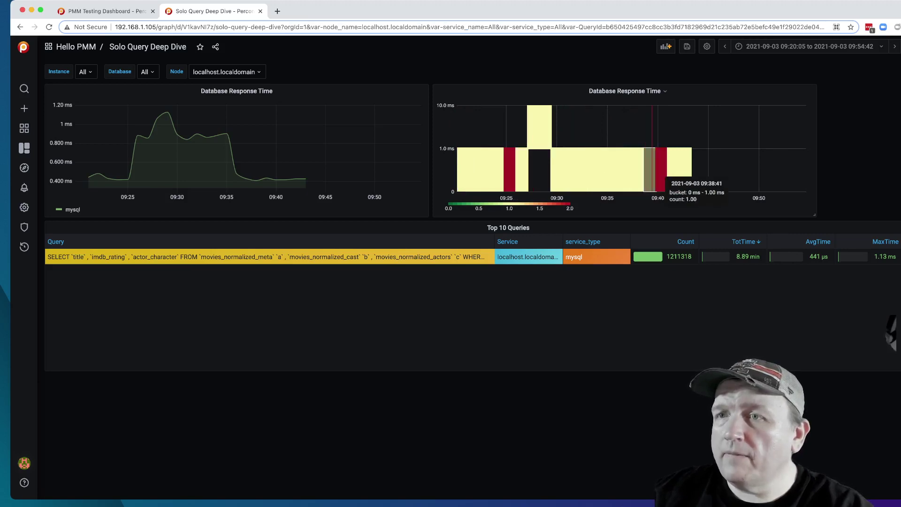
mouse_move(483, 172)
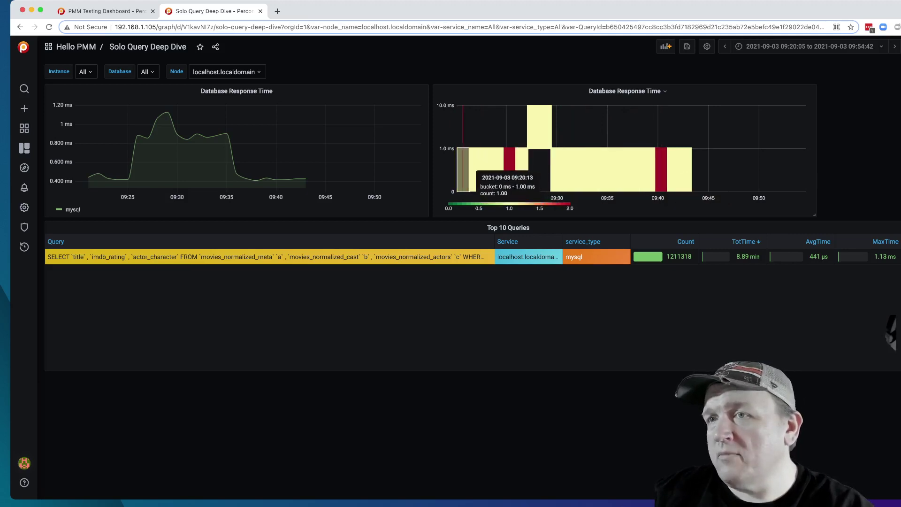
mouse_move(547, 126)
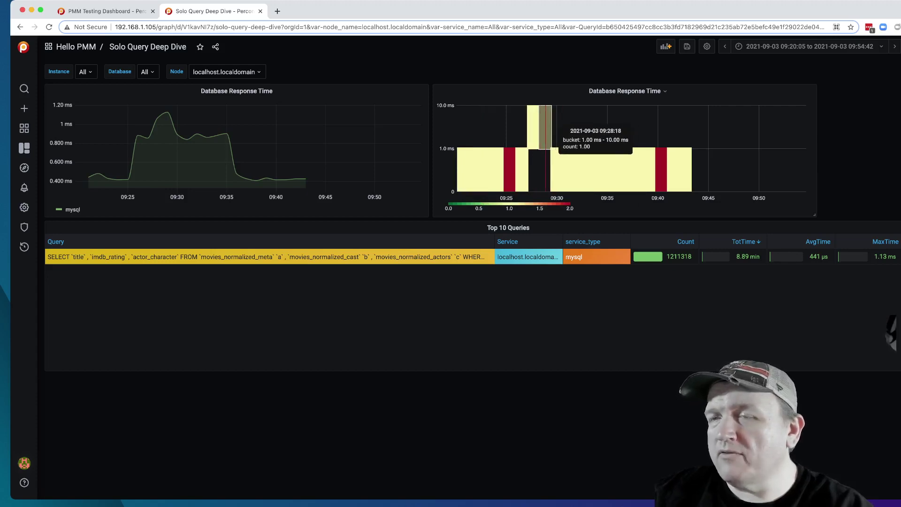
mouse_move(168, 112)
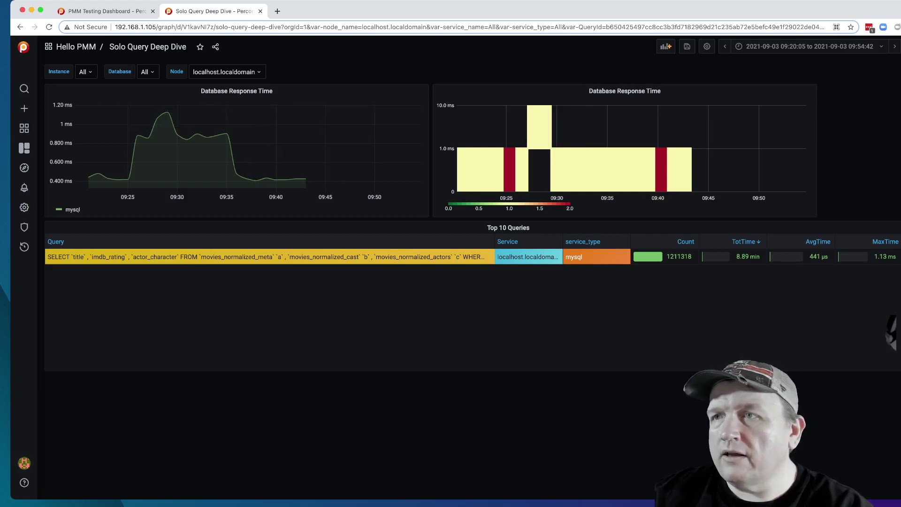
left_click(810, 47)
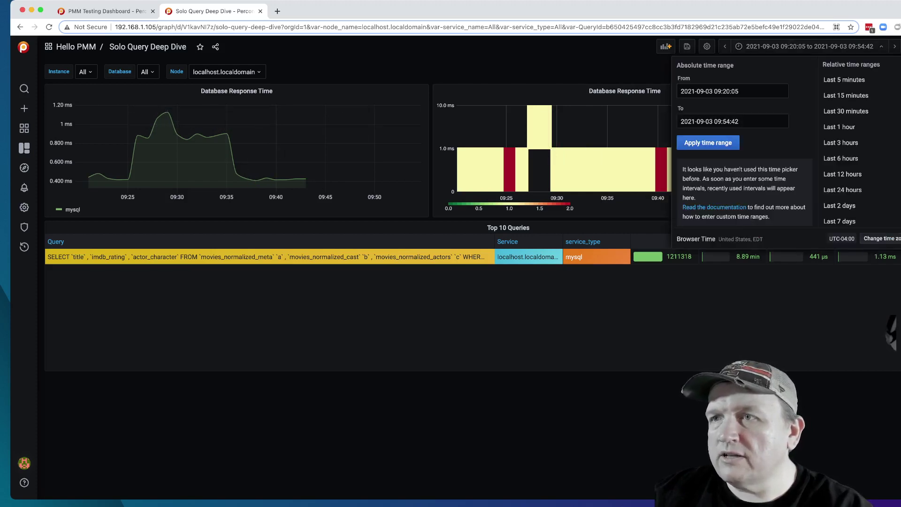
left_click(739, 121)
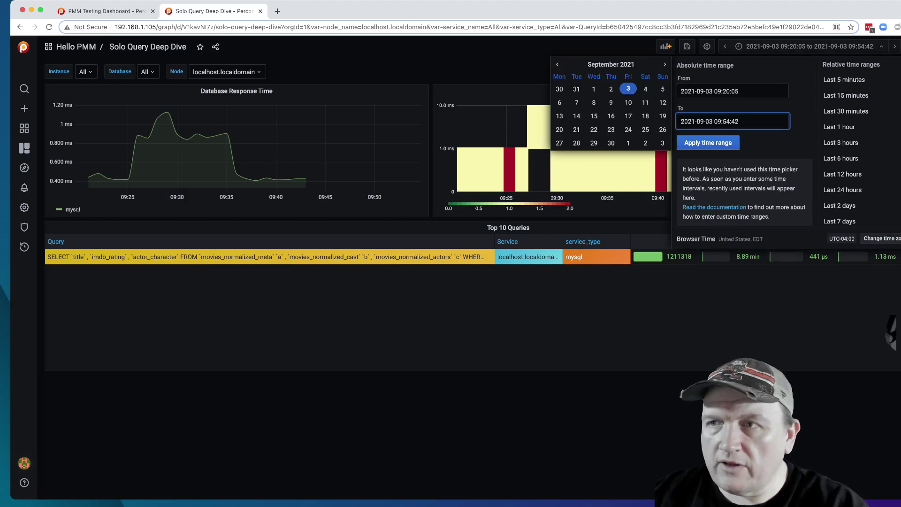
key("BackSpace")
key("BackSpace")
type("11")
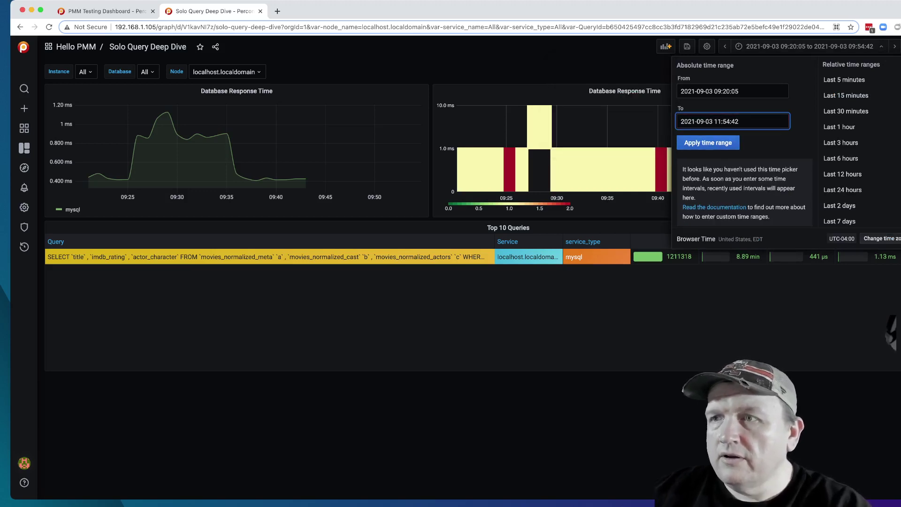
left_click(708, 142)
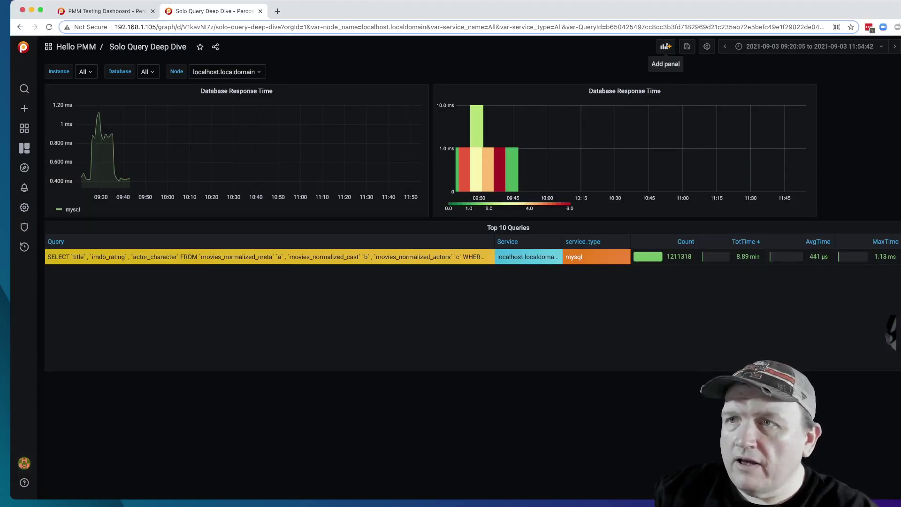
Add an empty panel to the Solo Query Deep Dive dashboard and set its visualization to Text
left_click(665, 47)
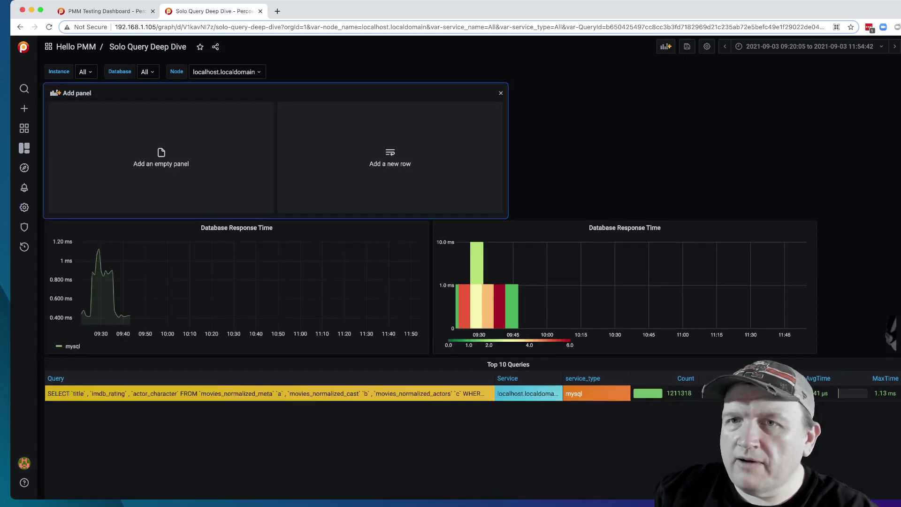
left_click(161, 157)
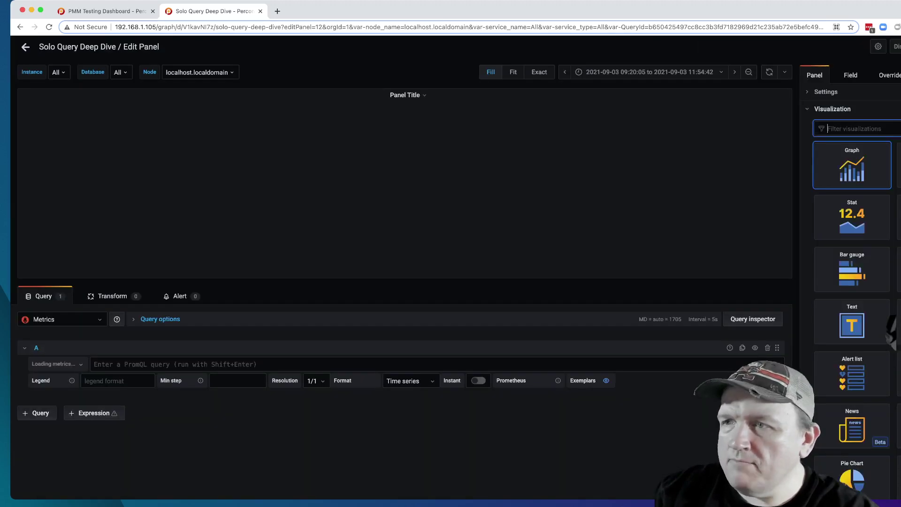
left_click(851, 322)
scroll(891, 331, "down", 15)
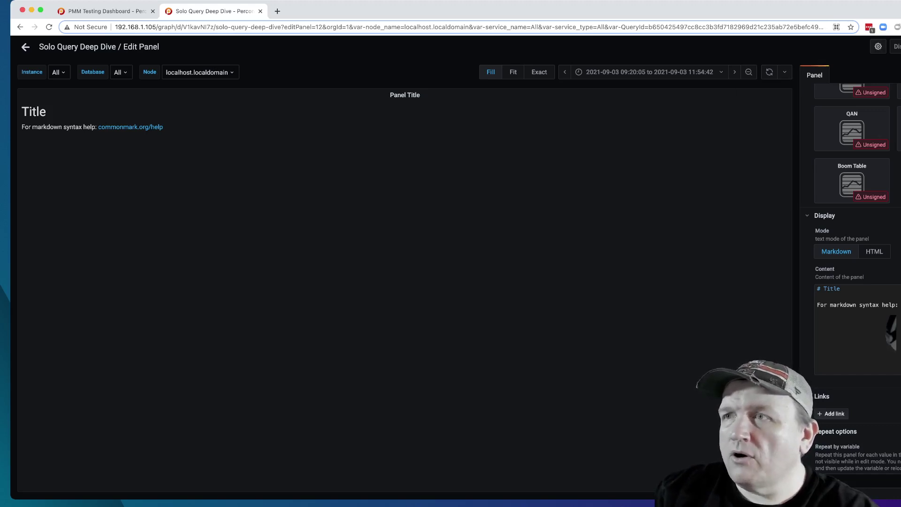
Save the dashboard with the new text panel, without a change note, and return to the dashboard view
key("ctrl+s")
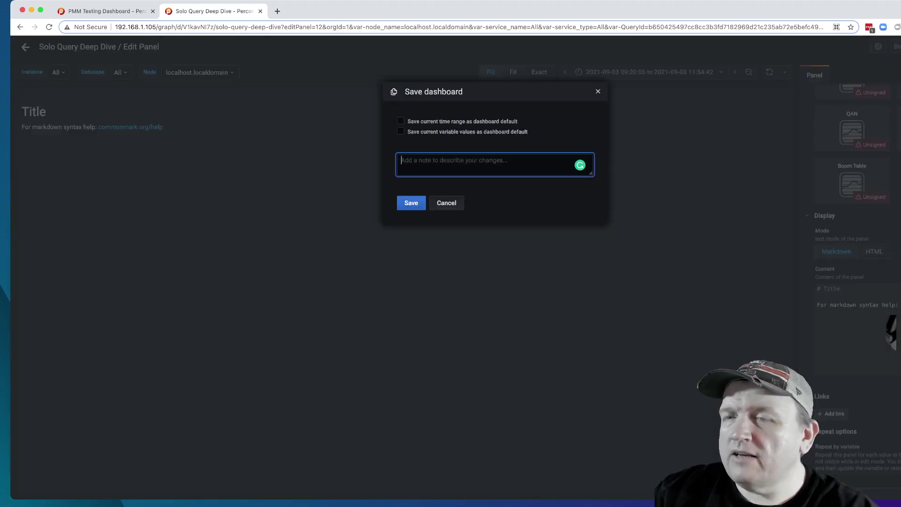
key("Tab")
key("Return")
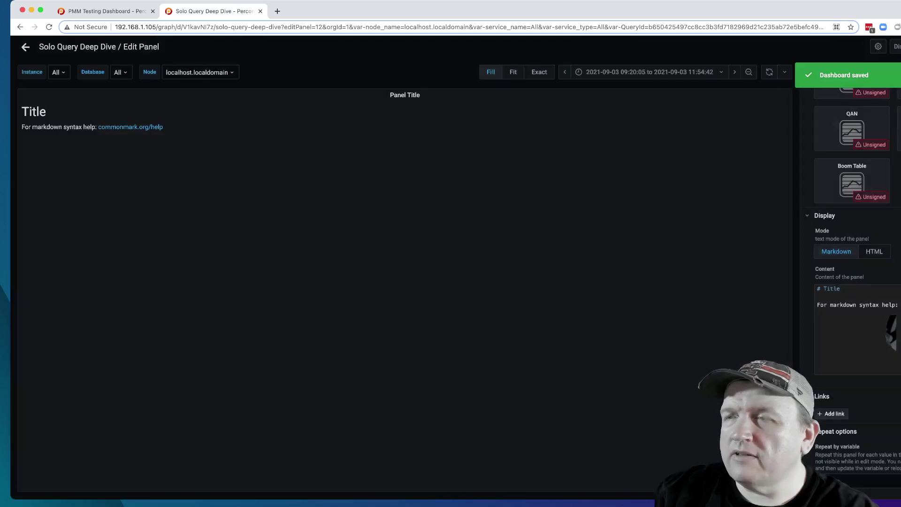
key("Escape")
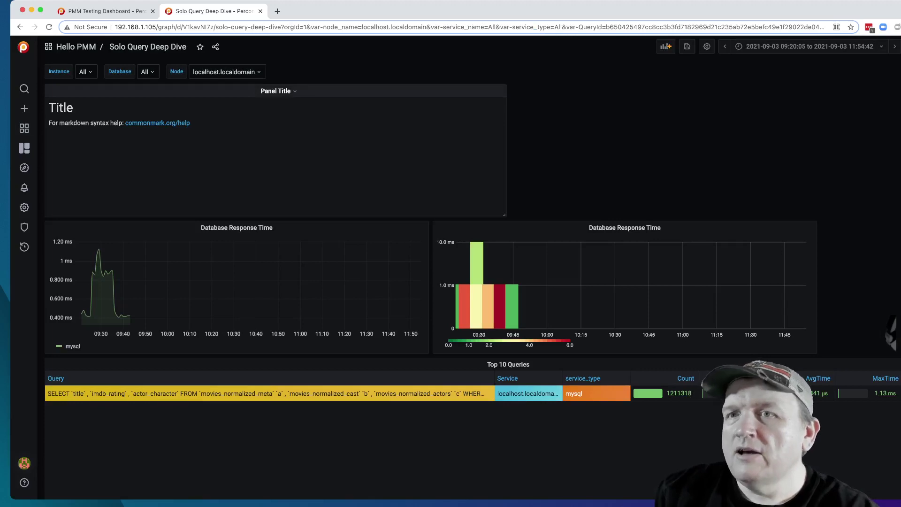
Reopen the text panel for editing to review its Markdown display mode and content, and return to the dashboard
left_click(275, 90)
left_click(267, 118)
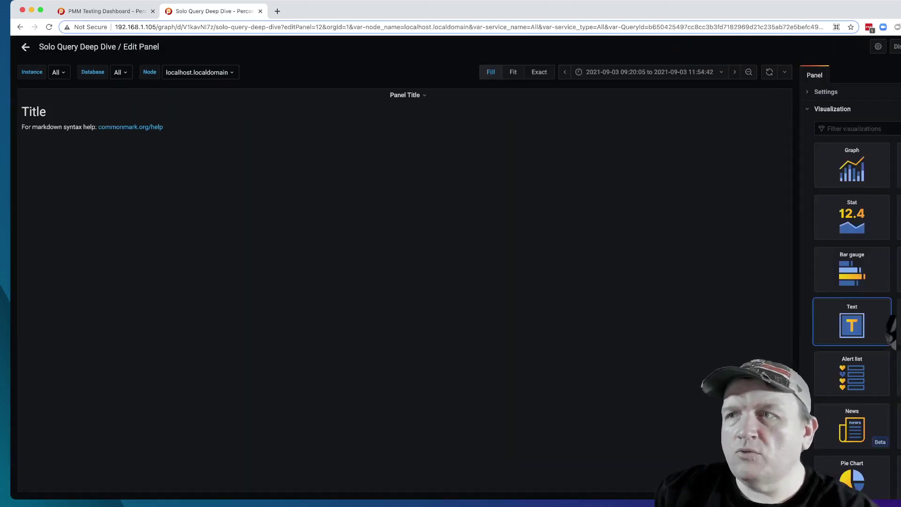
scroll(846, 313, "down", 10)
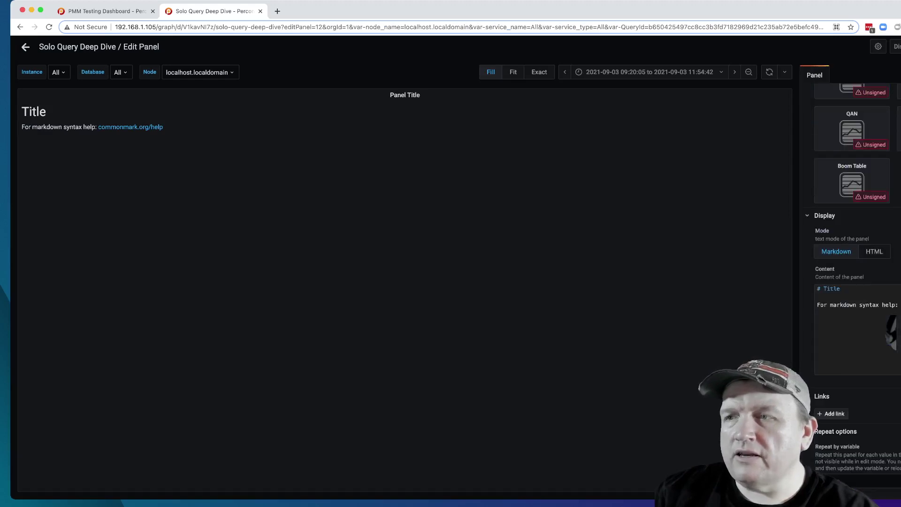
left_click(846, 313)
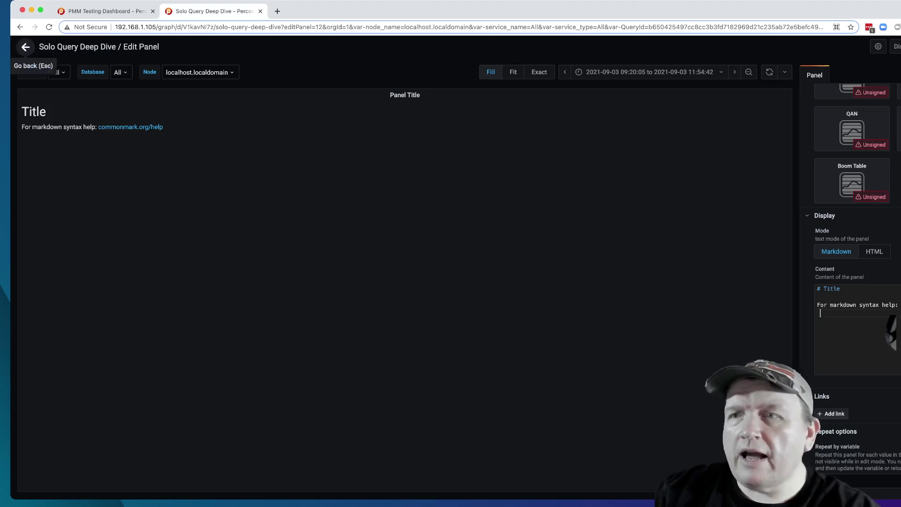
left_click(25, 47)
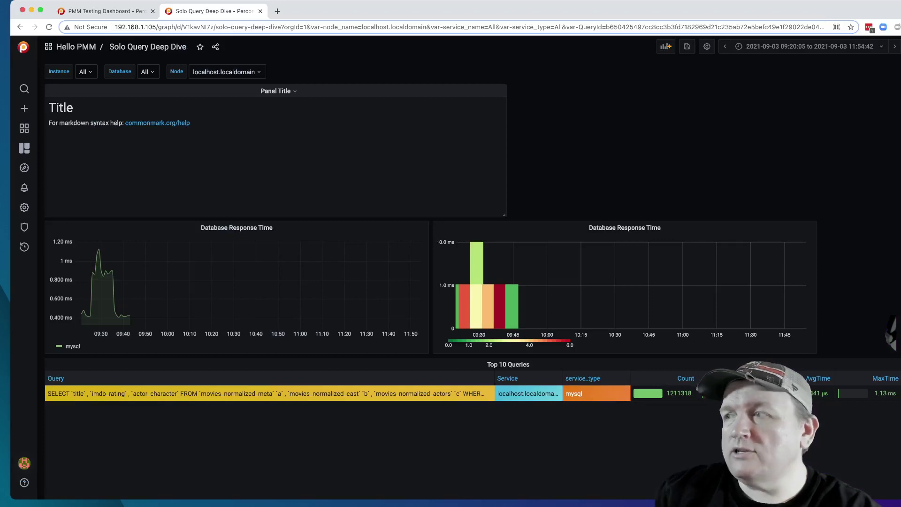